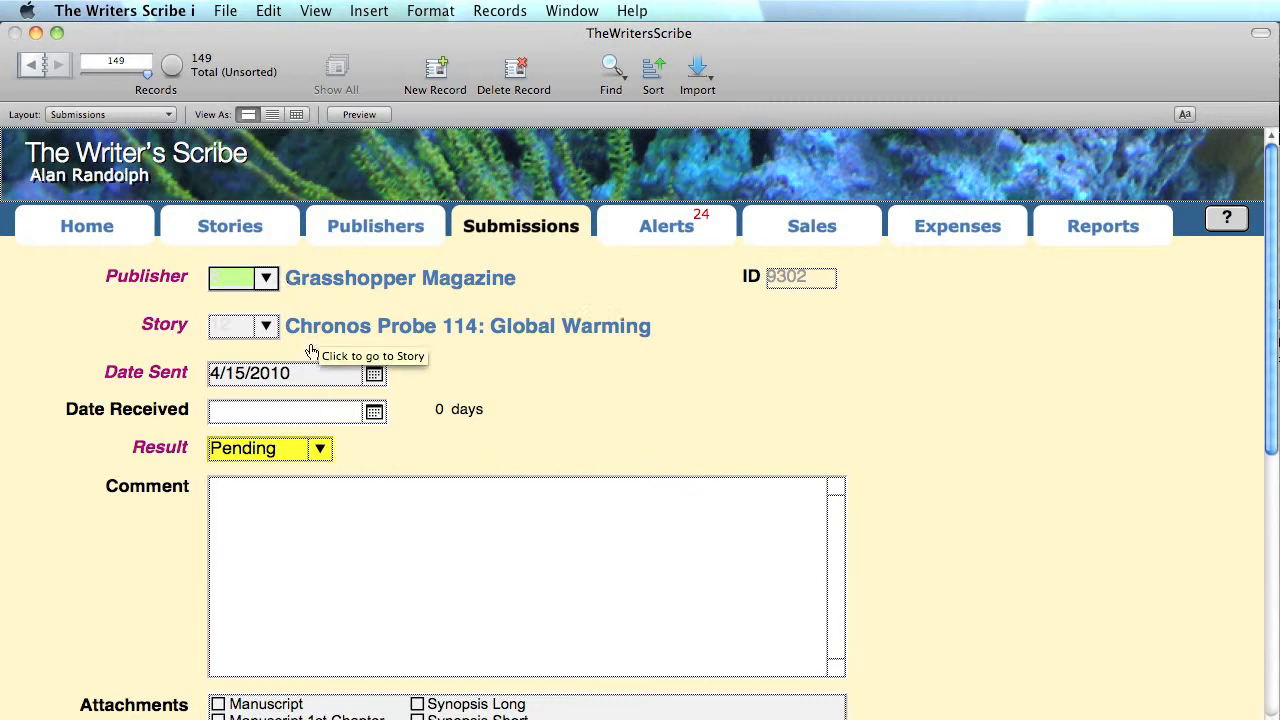
- Look up Elegant Poetry, LLP in the submission's publisher choices, and close the list without changing the publisher
left_click(267, 280)
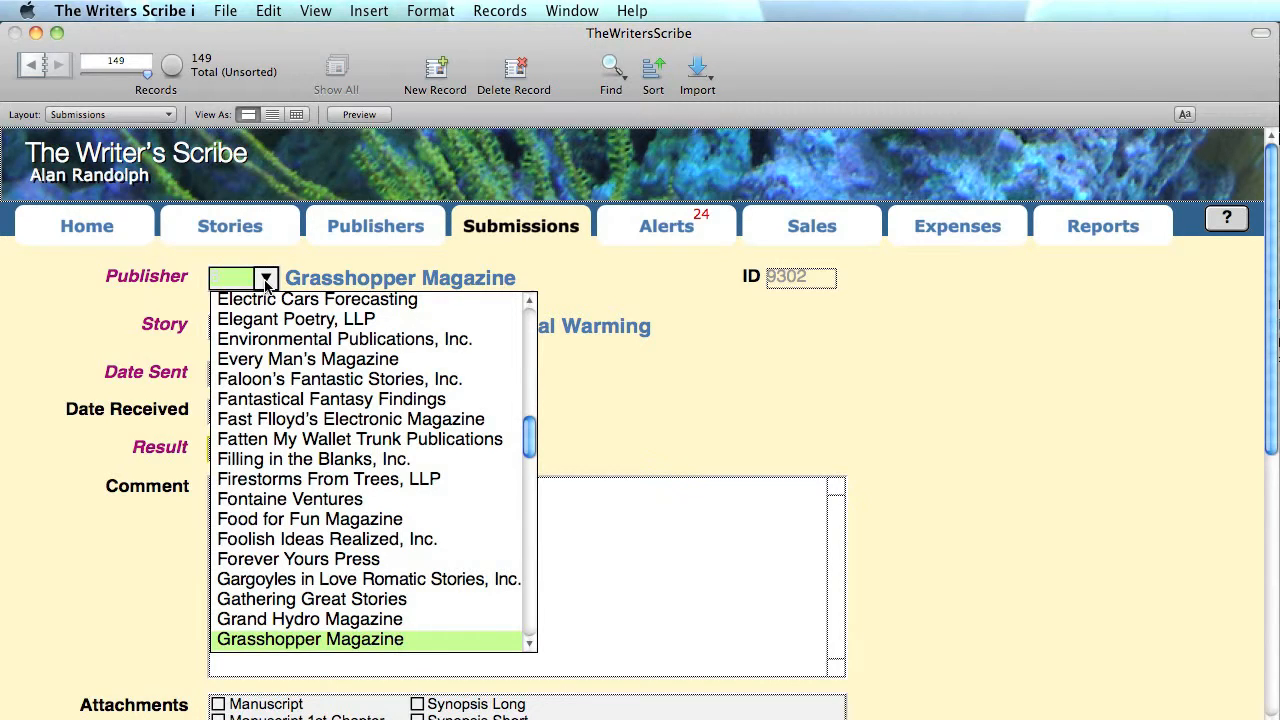
key("e")
key("l")
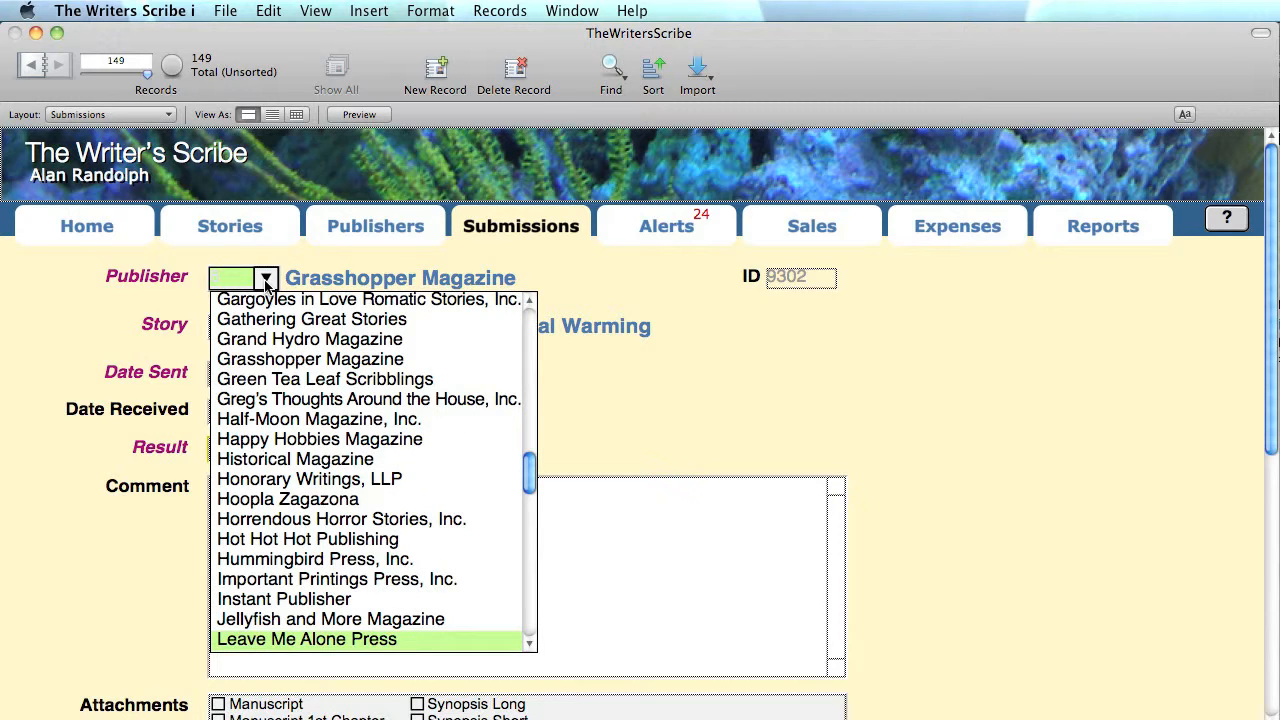
key("e")
key("l")
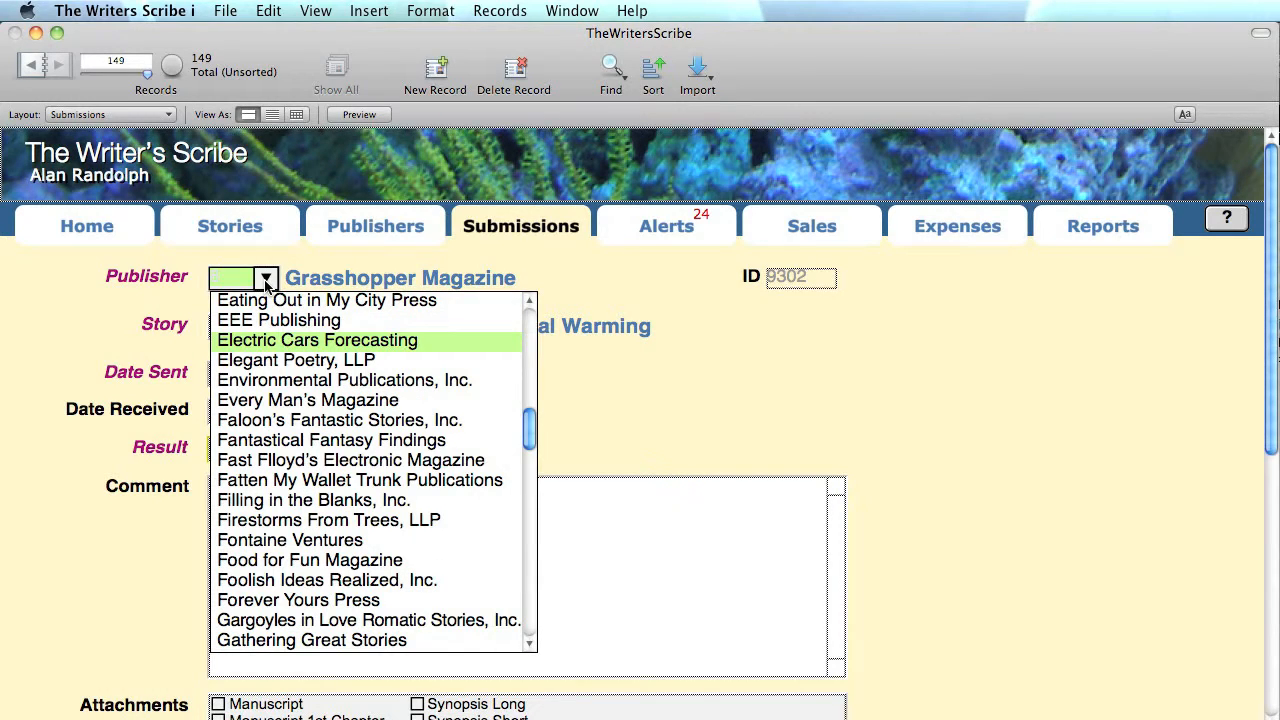
key("g")
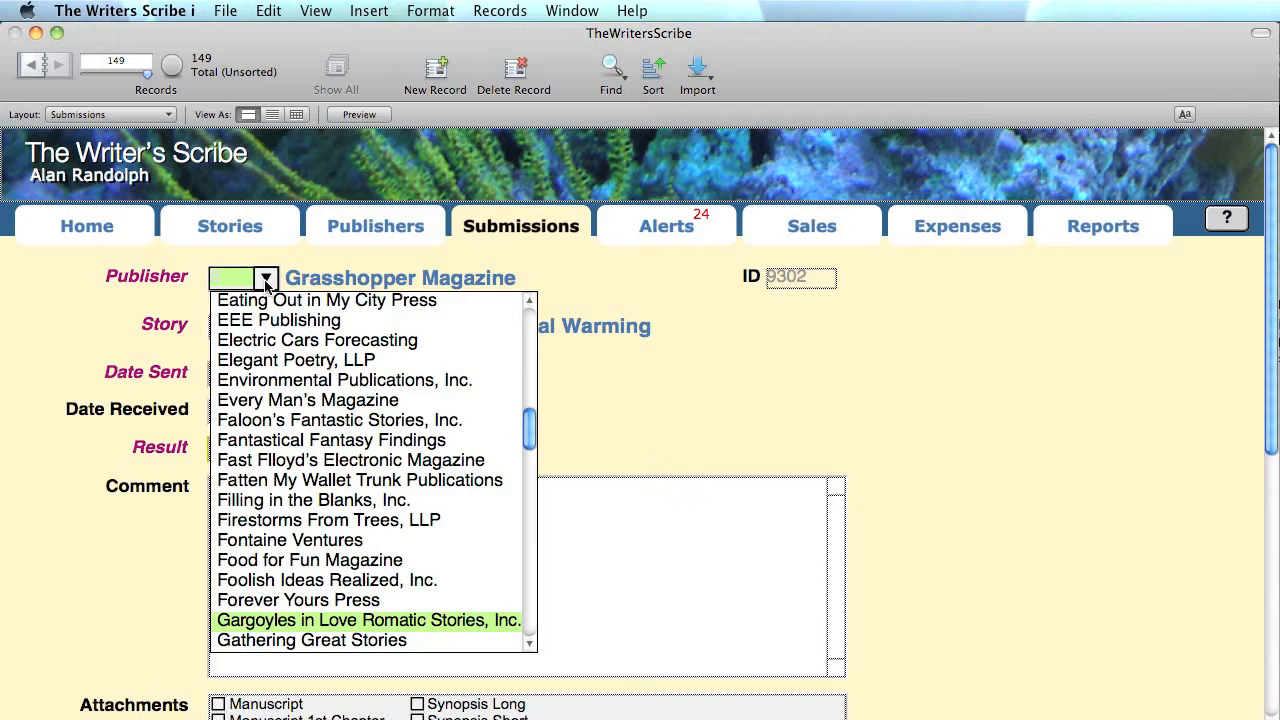
key("e")
key("l")
key("Down")
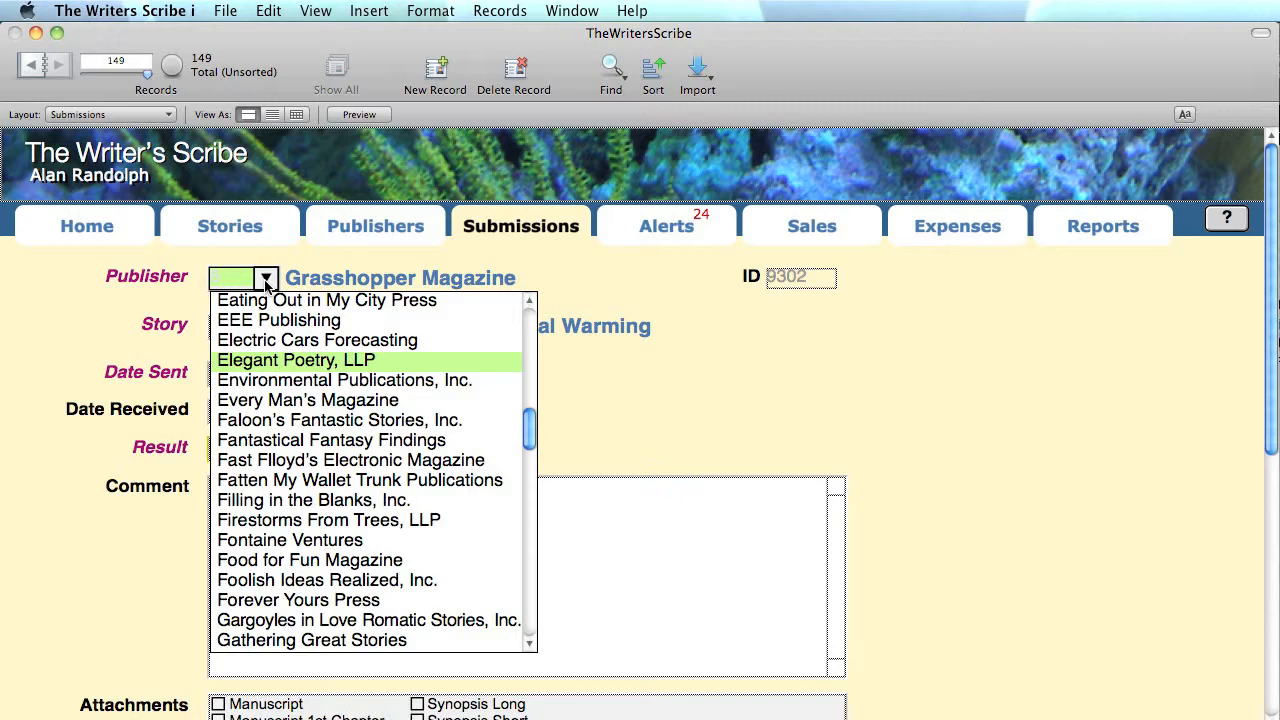
left_click(266, 284)
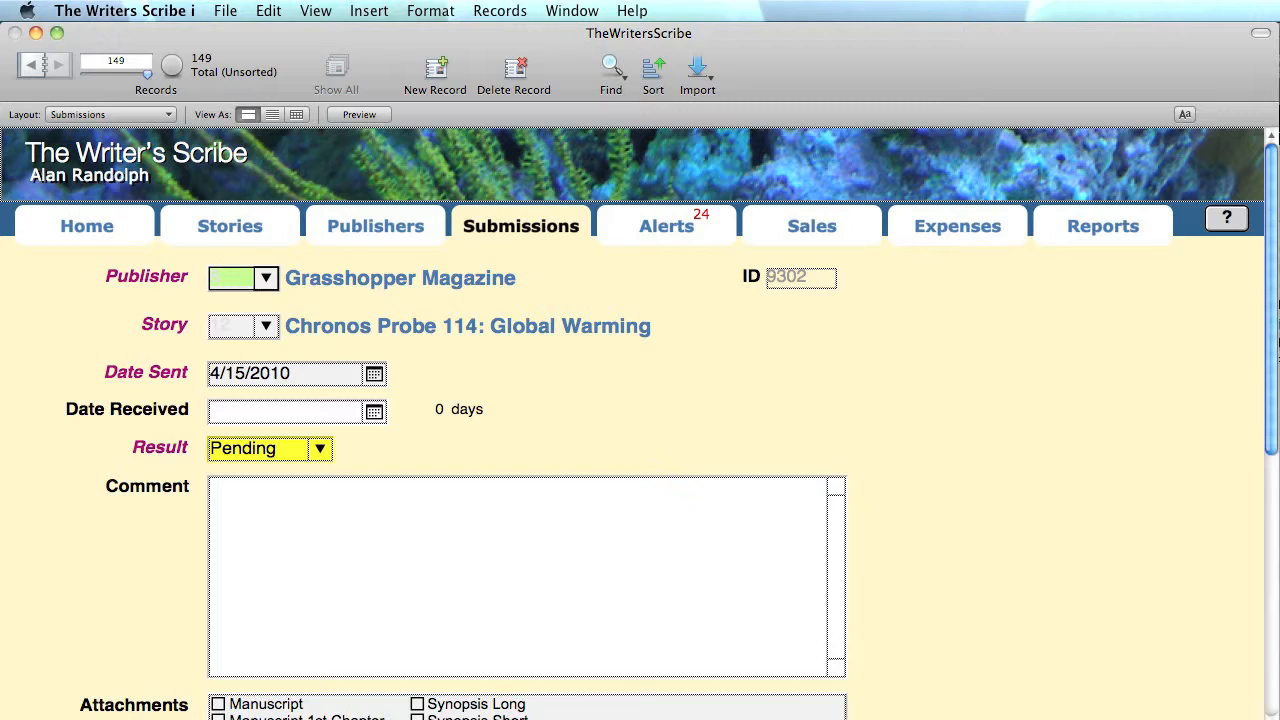
left_click_drag(1272, 719, 1270, 719)
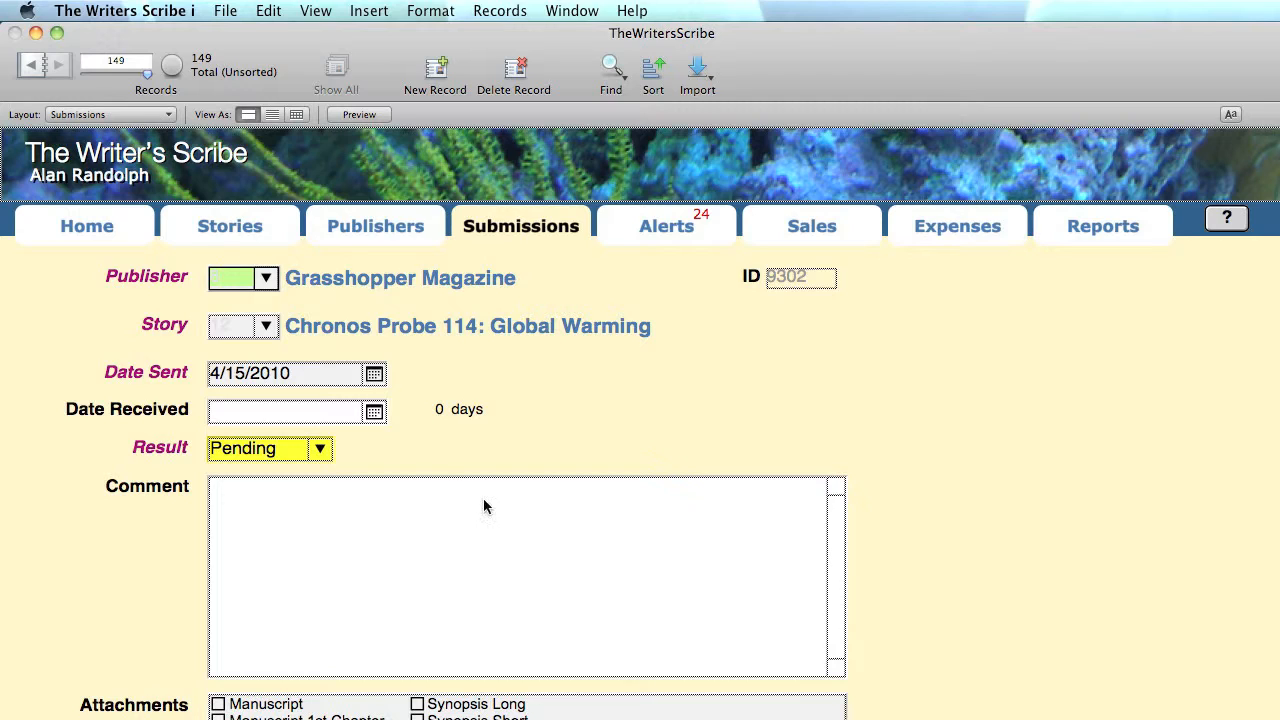
- View the Result options for the pending submission, and close the list and the record without picking another result
left_click(321, 449)
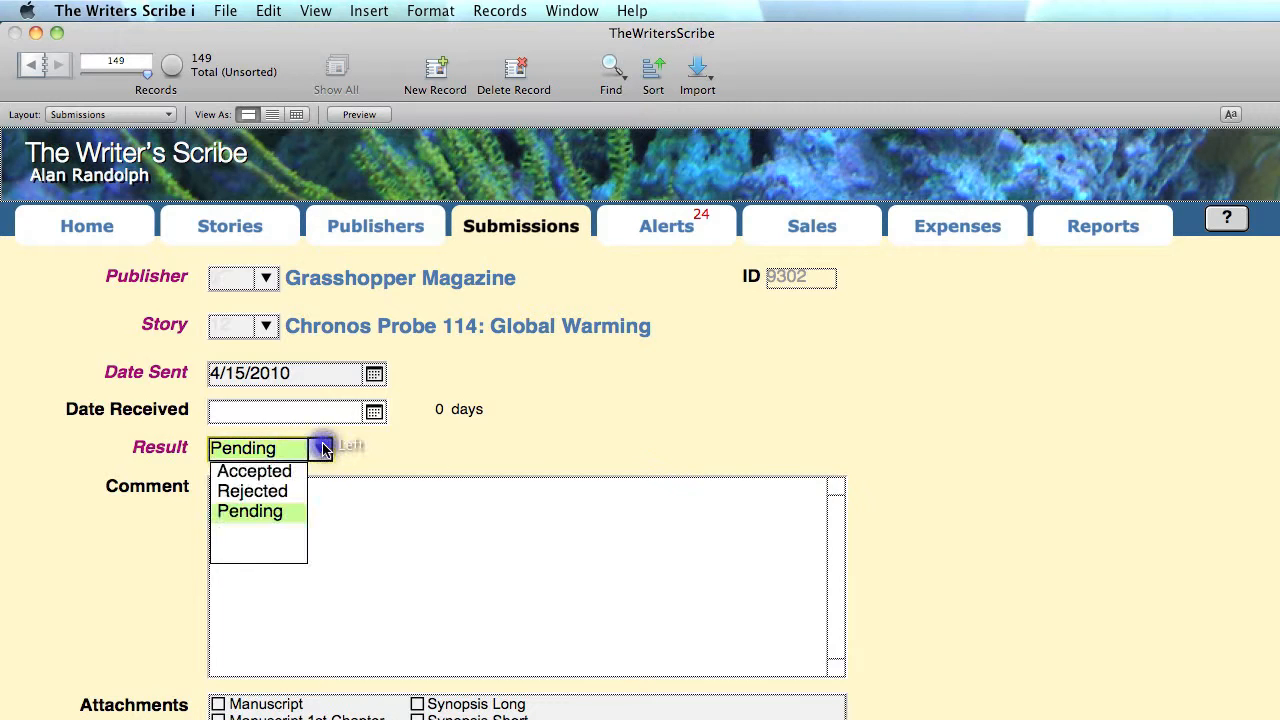
left_click(404, 449)
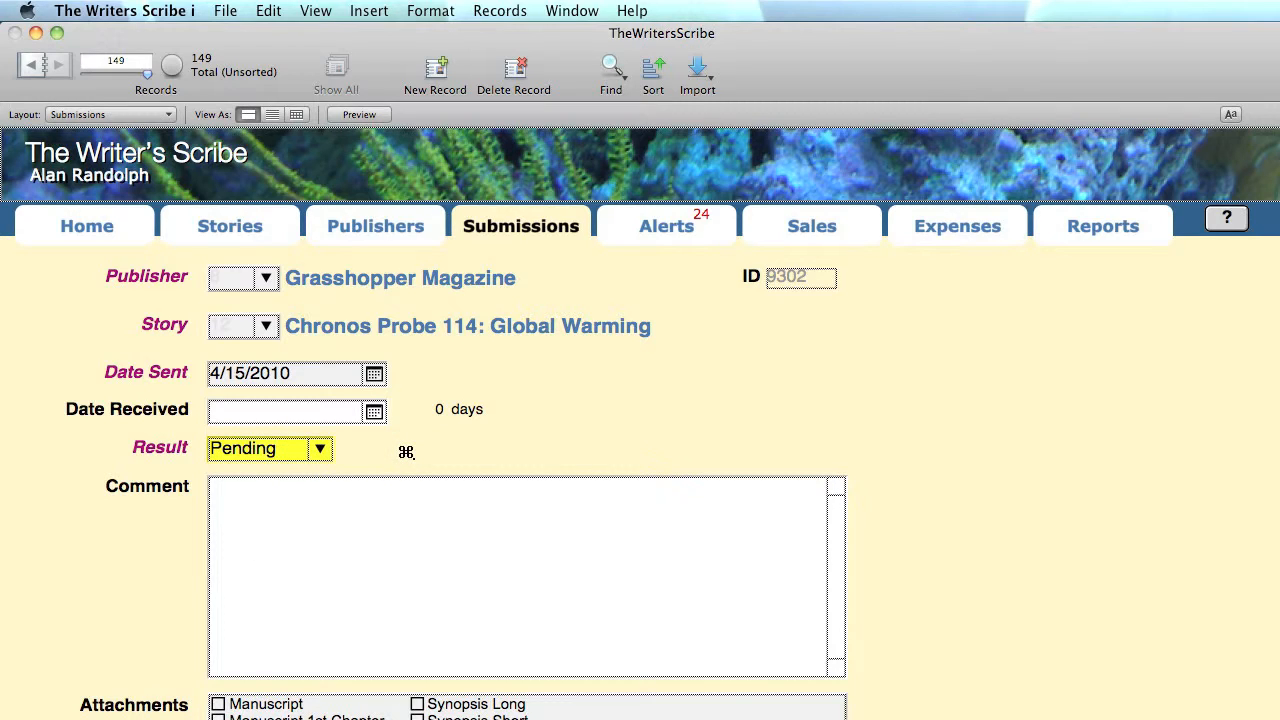
key("super+s")
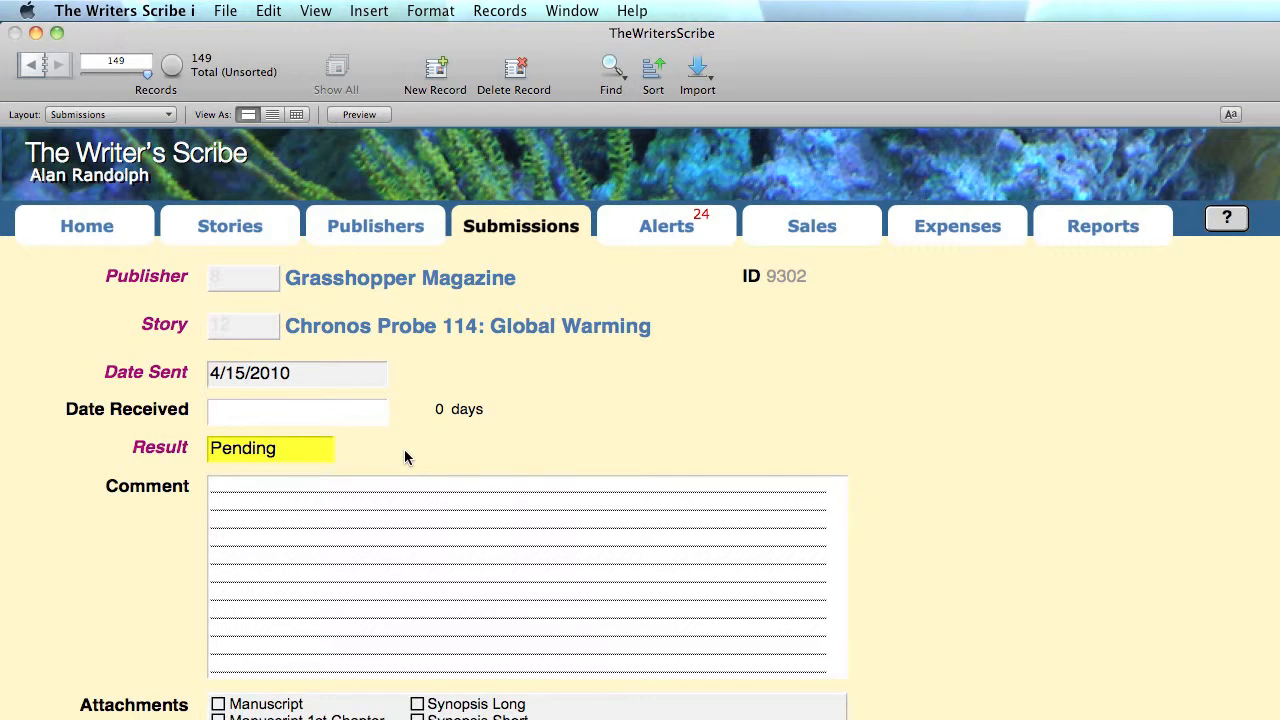
- Examine the submission's attachments, type, query letter, contract and alerts sections
scroll(705, 464, "down", 8)
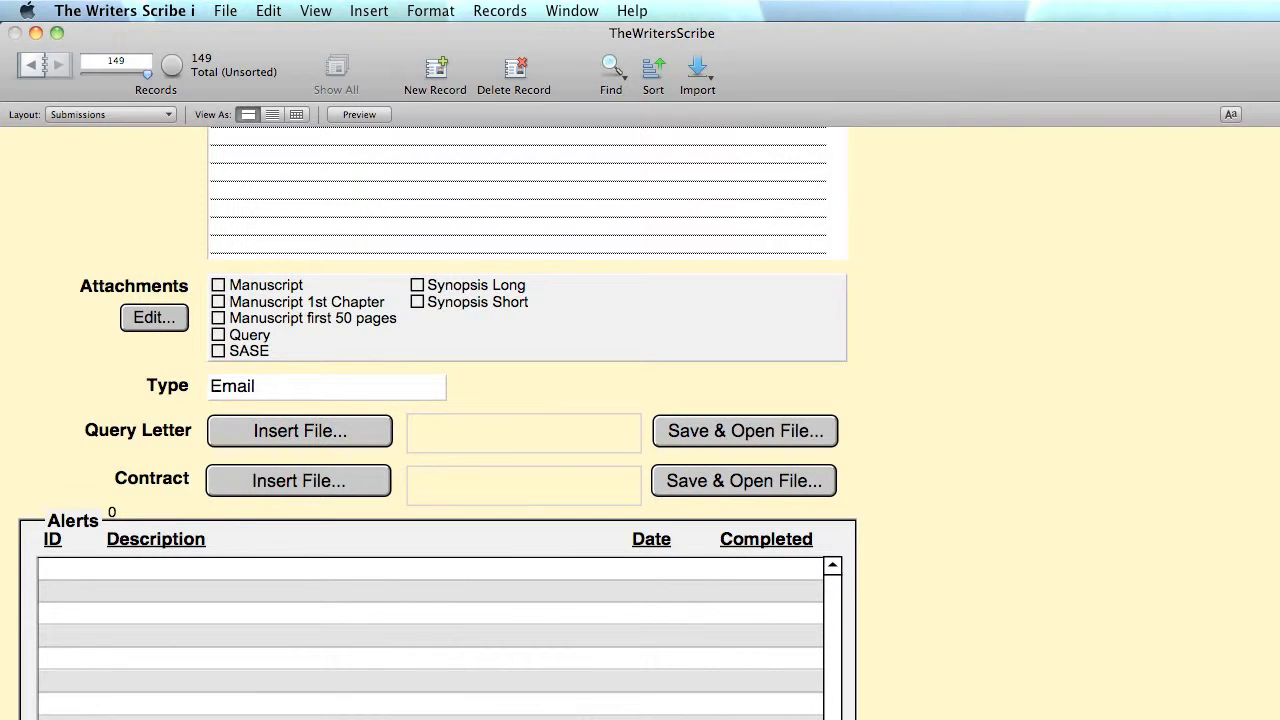
left_click_drag(1279, 719, 1274, 719)
scroll(978, 623, "down", 2)
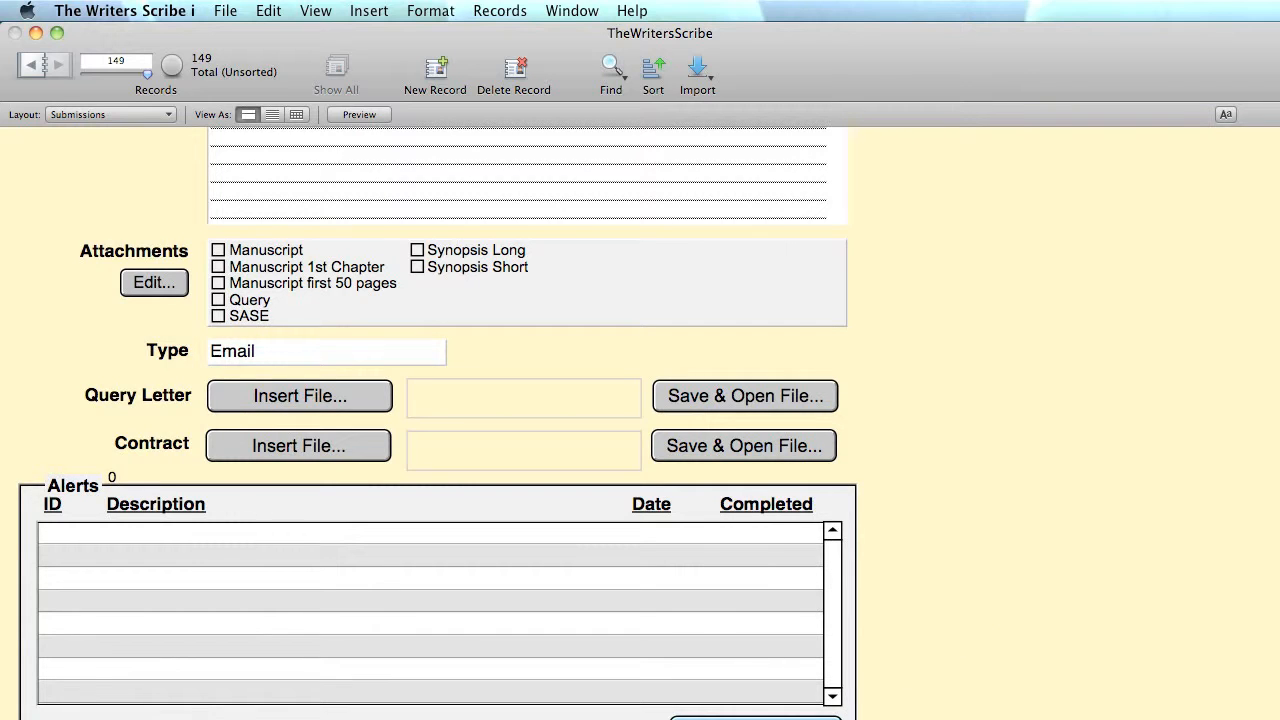
left_click(641, 540)
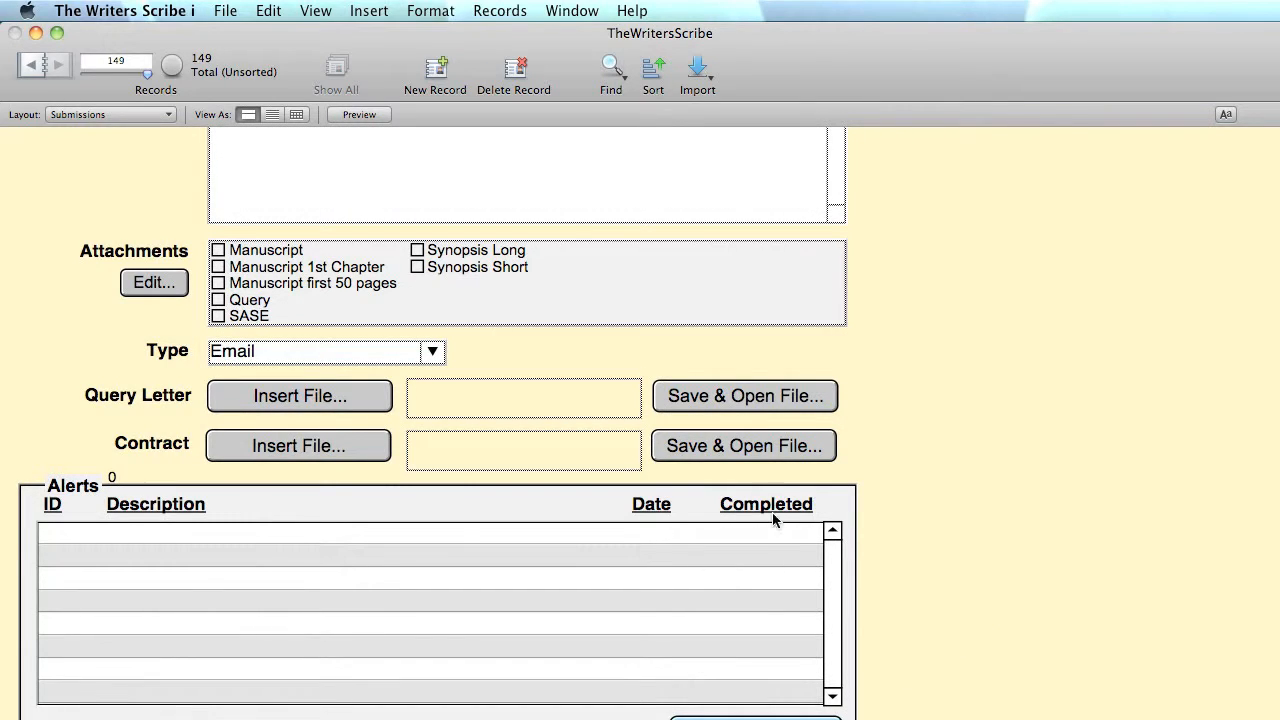
scroll(978, 513, "up", 10)
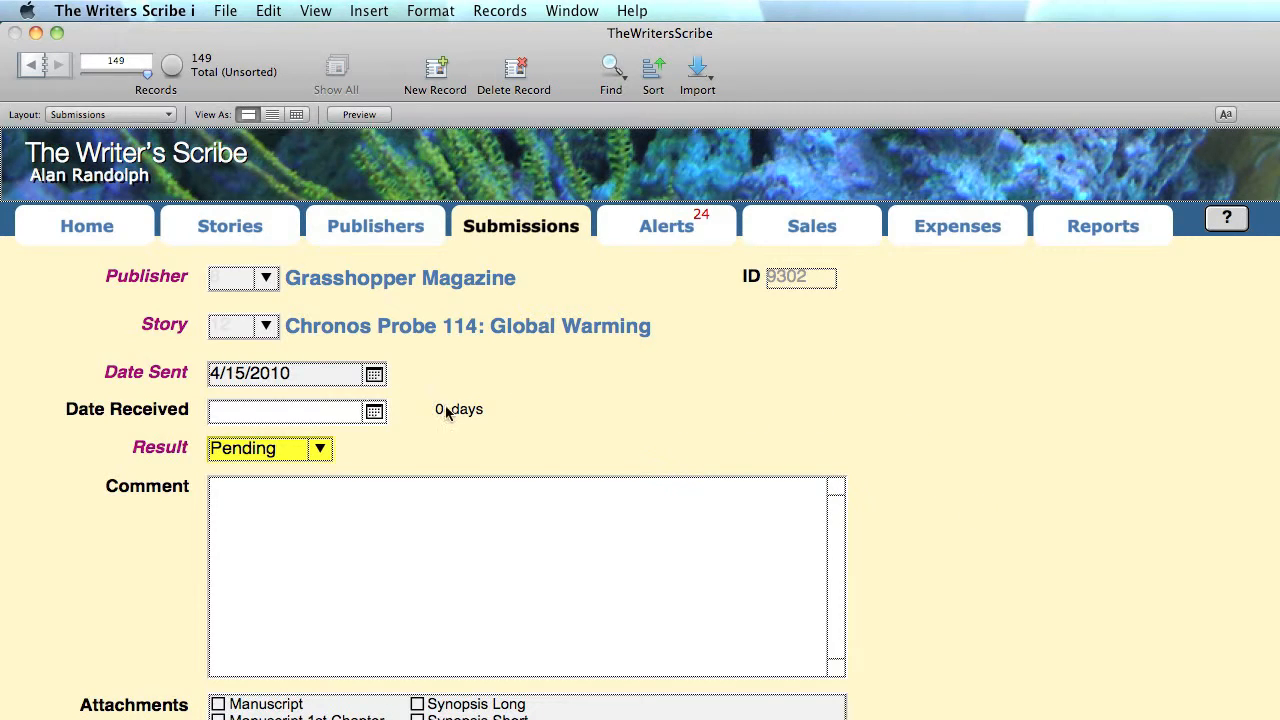
- Go to the previous submission, "A Mouse for Every Cat", set its Date Received to 4/15/2010 and dismiss the simultaneous-submission warning
left_click(33, 65)
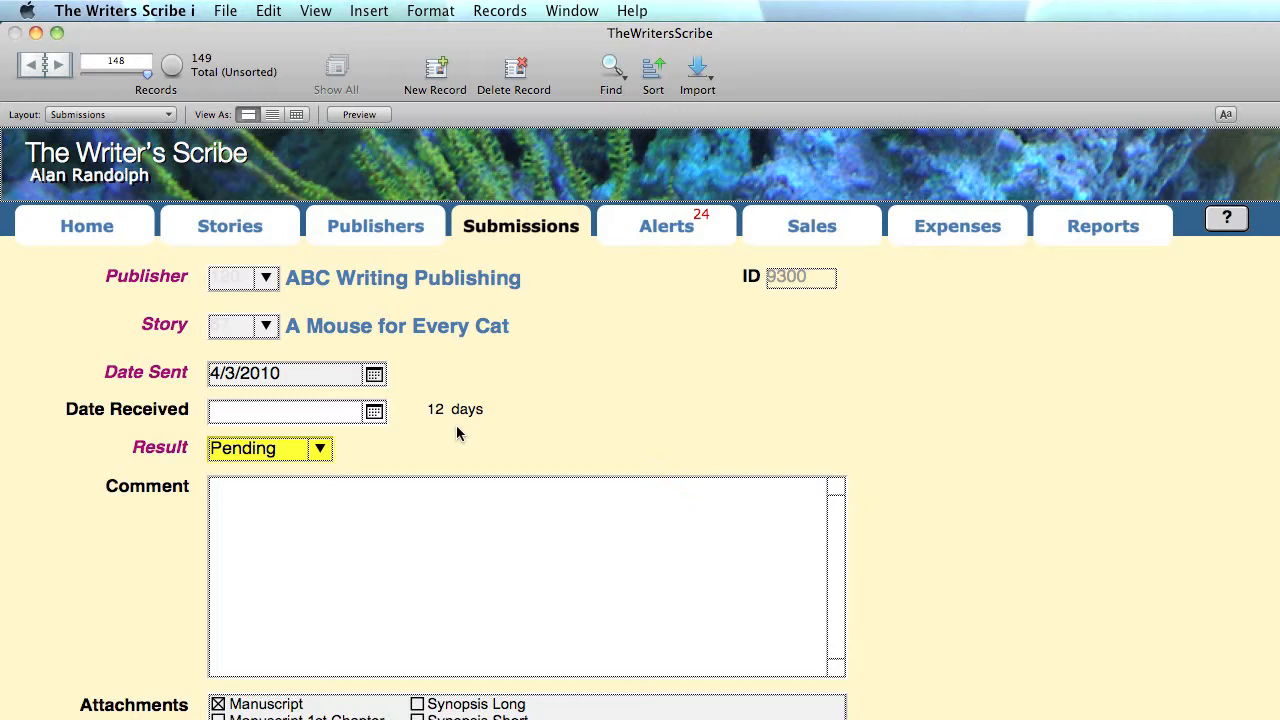
left_click(374, 413)
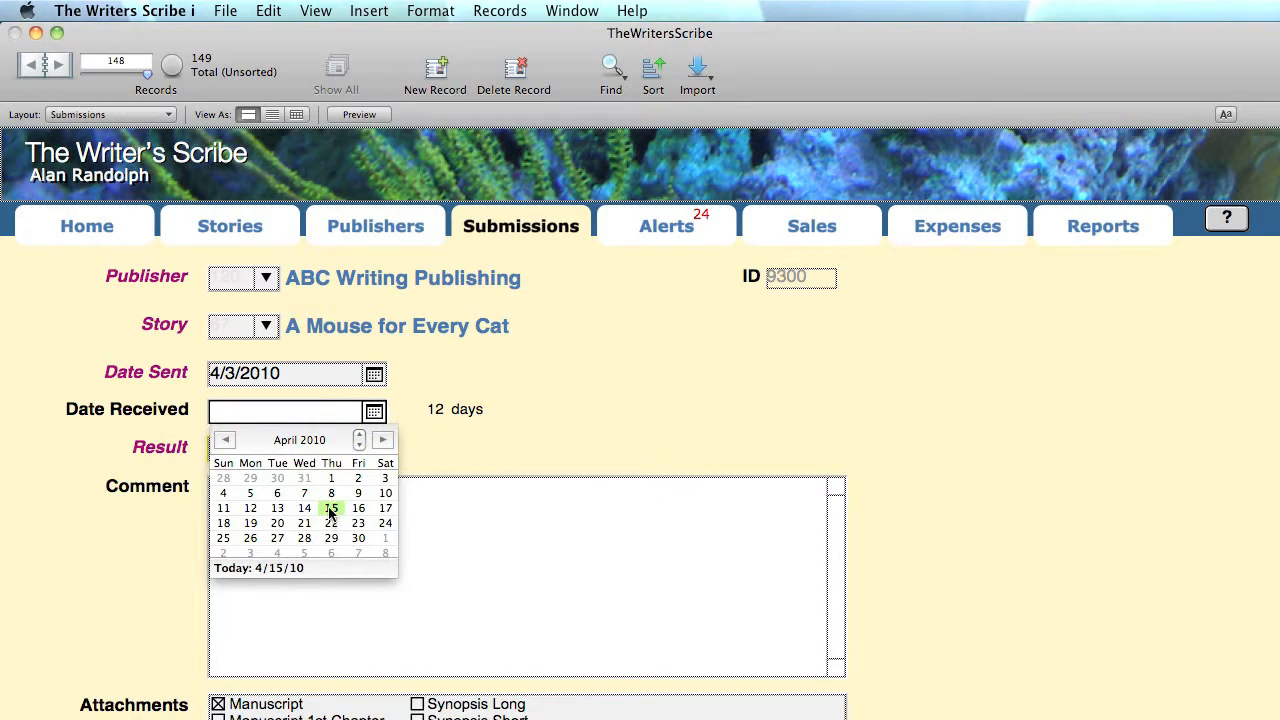
left_click(331, 508)
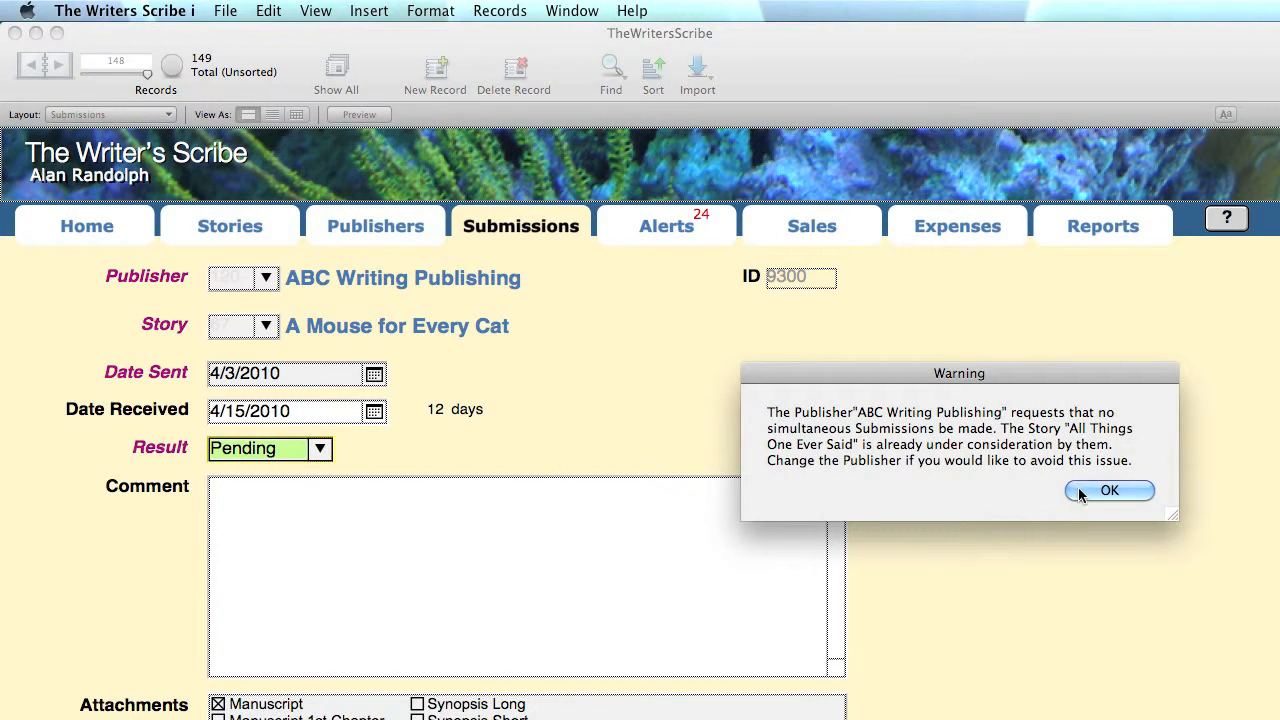
left_click(1112, 491)
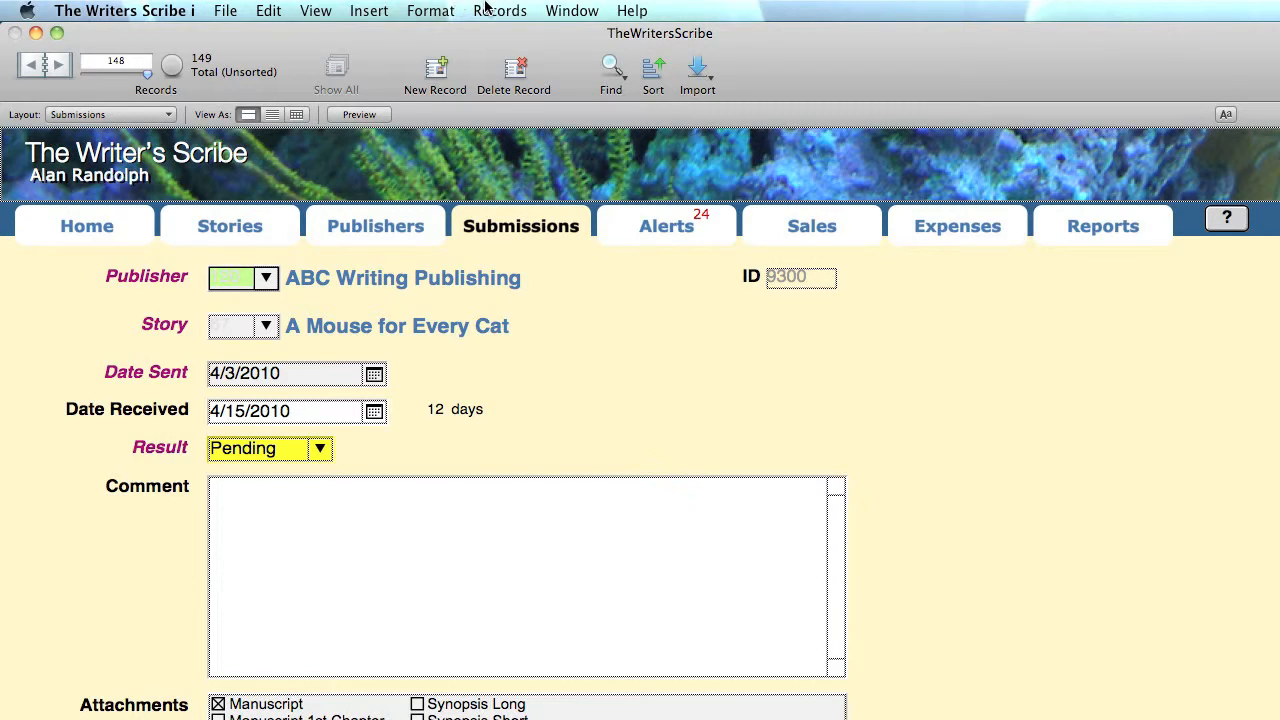
- Set the submission's Result to Rejected, save the record and agree to mark its incomplete alert as complete
left_click(321, 449)
left_click(278, 490)
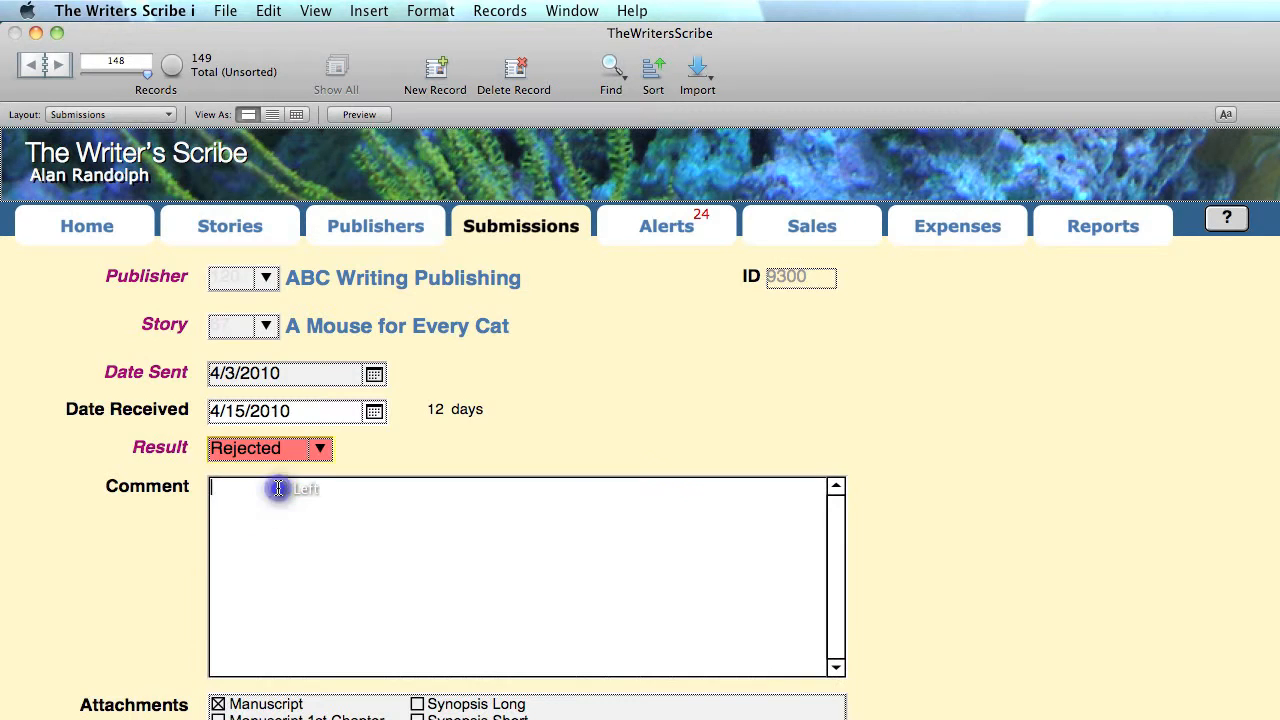
left_click(349, 449)
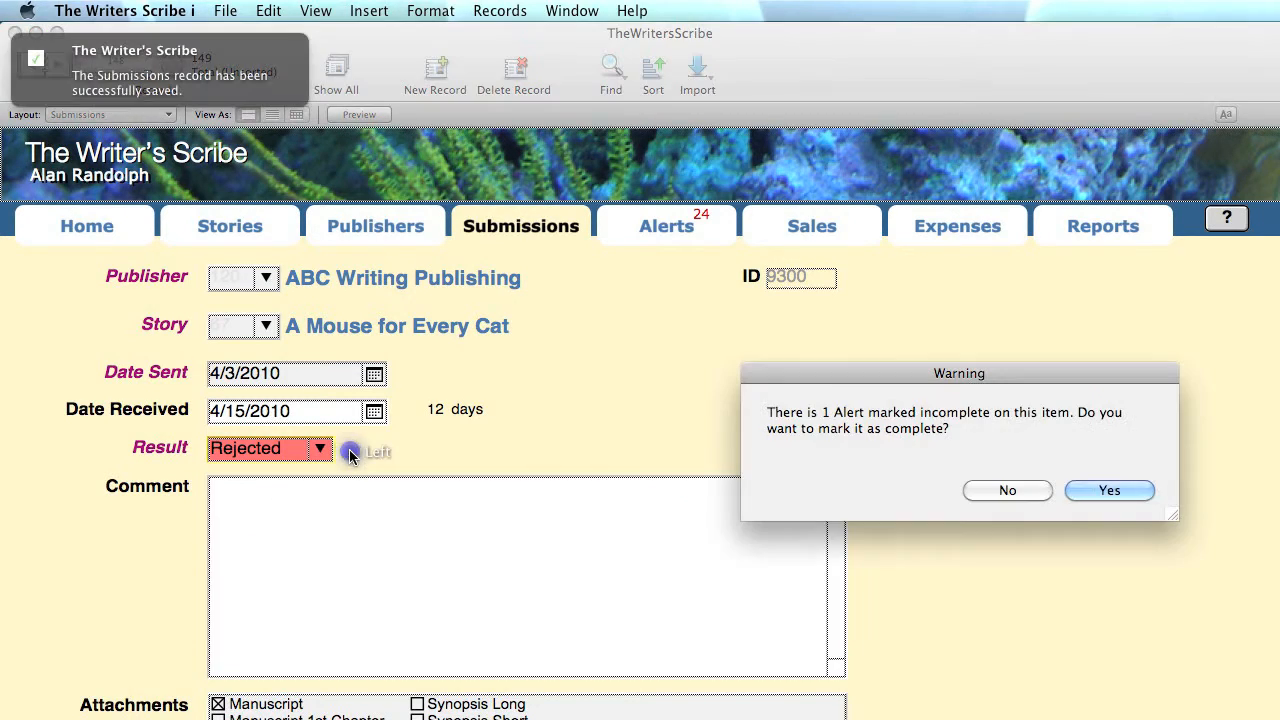
left_click(1077, 491)
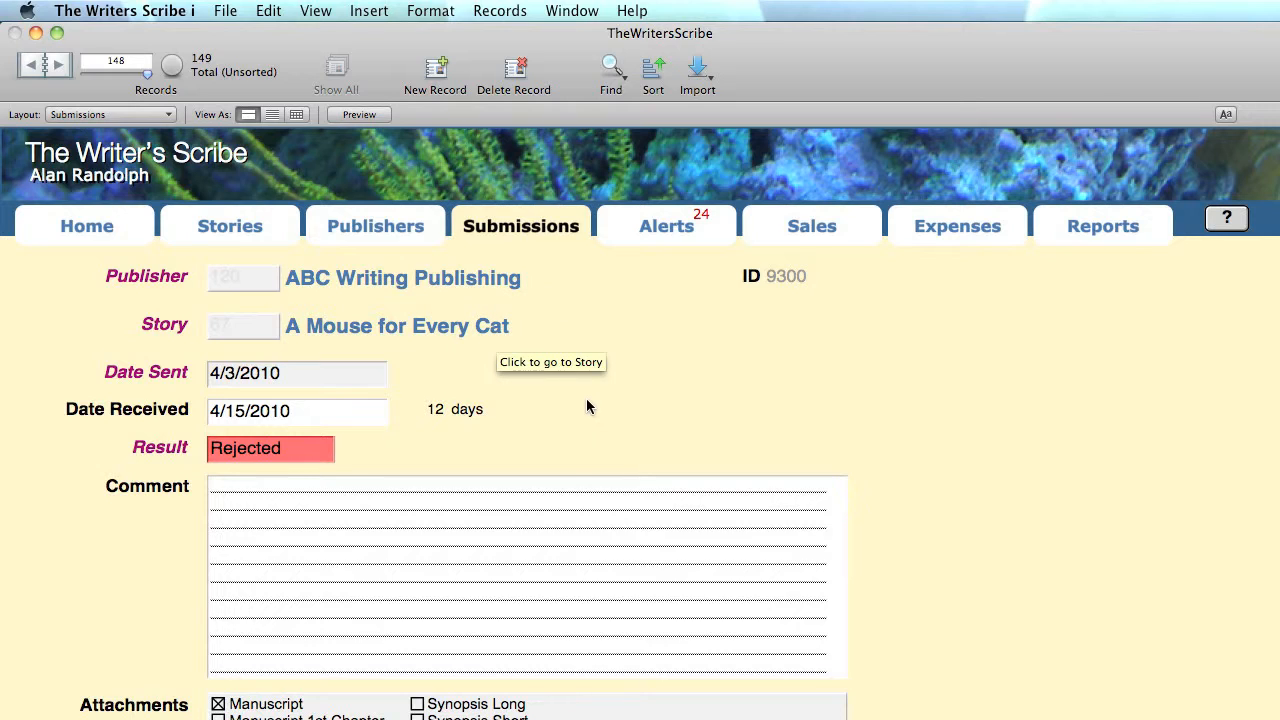
- Enter "This is formatted text." as the submission's comment
left_click(536, 506)
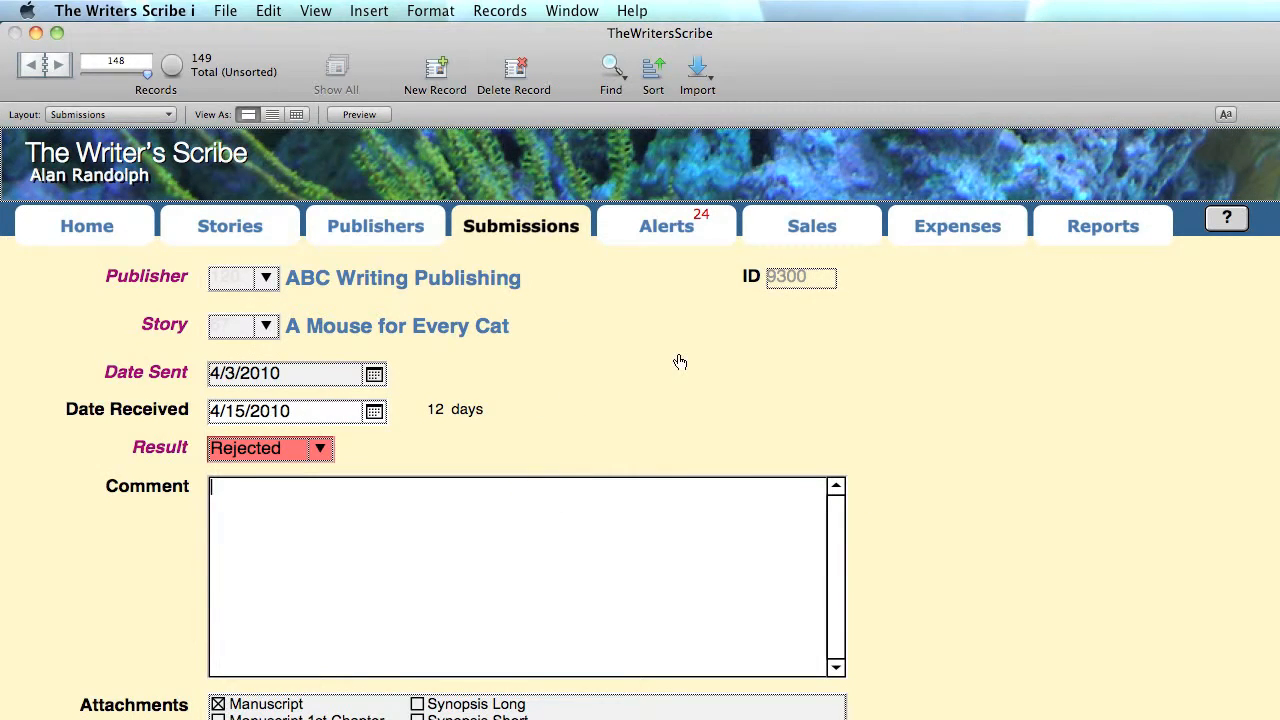
scroll(679, 361, "down", 5)
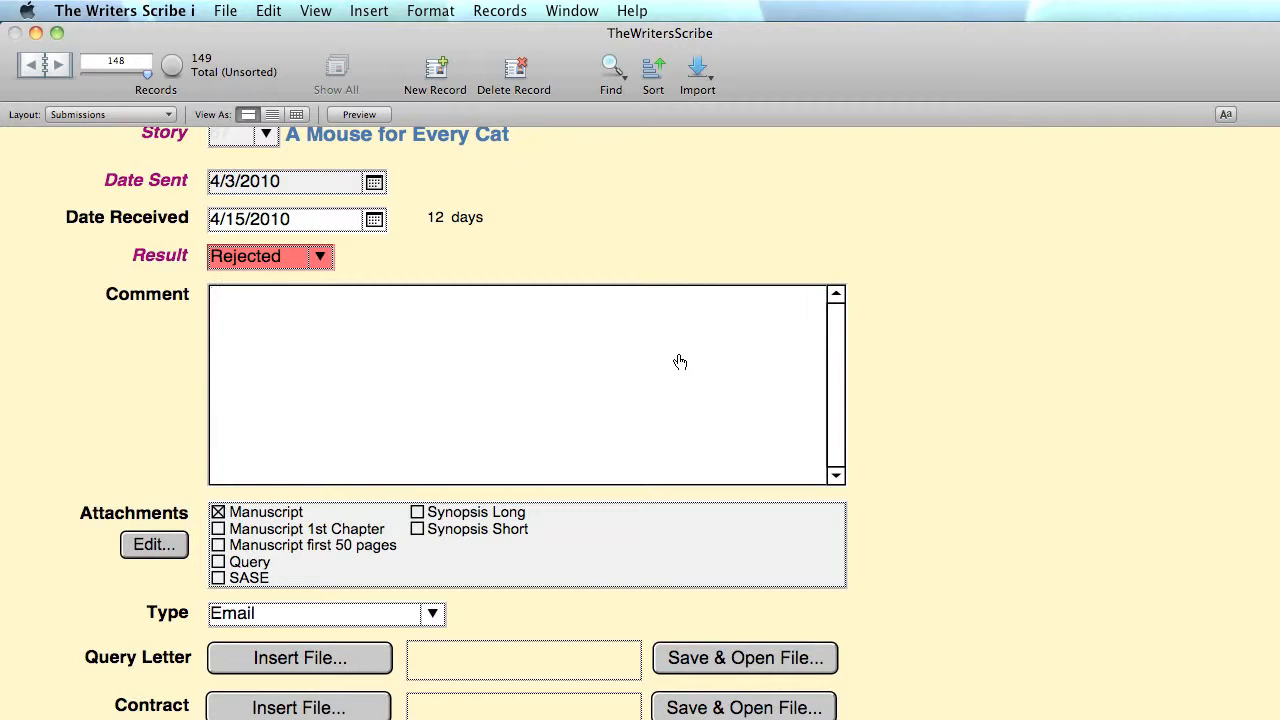
type("This is formatt")
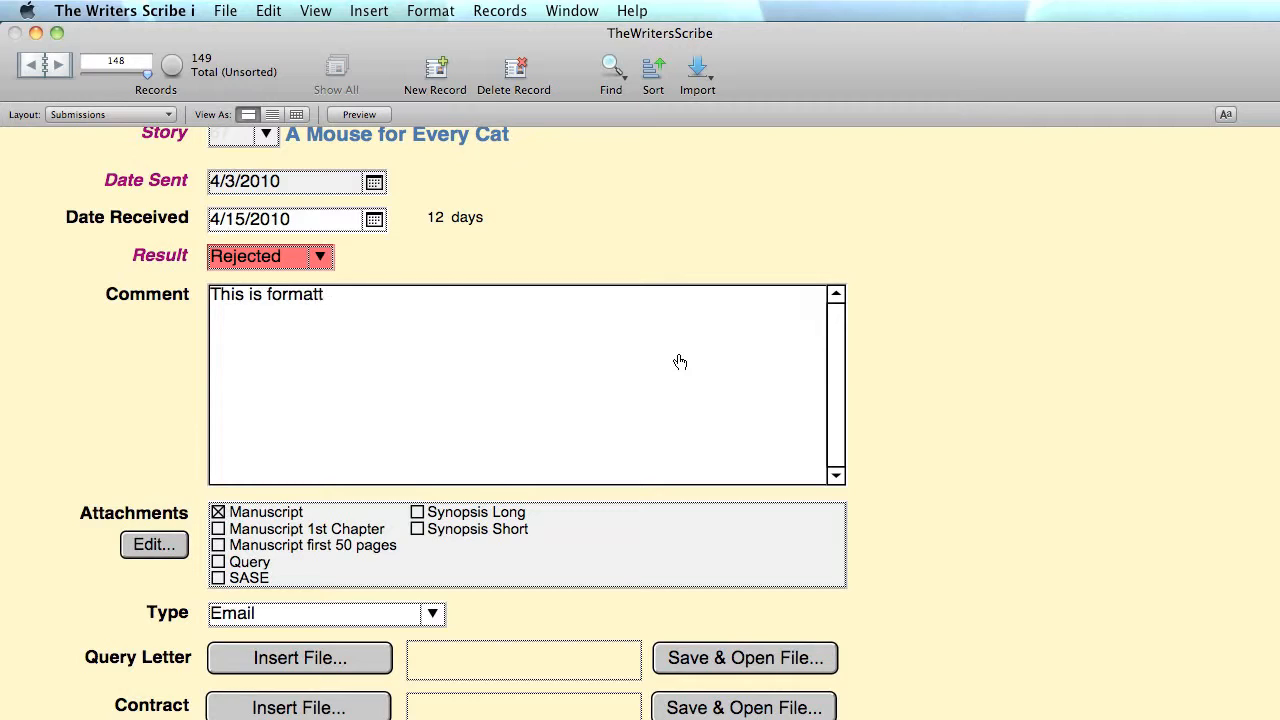
type("ed text.")
- Change the font of the word "formatted" in the comment to Arial Rounded MT Bold and save the record
double_click(308, 294)
right_click(309, 296)
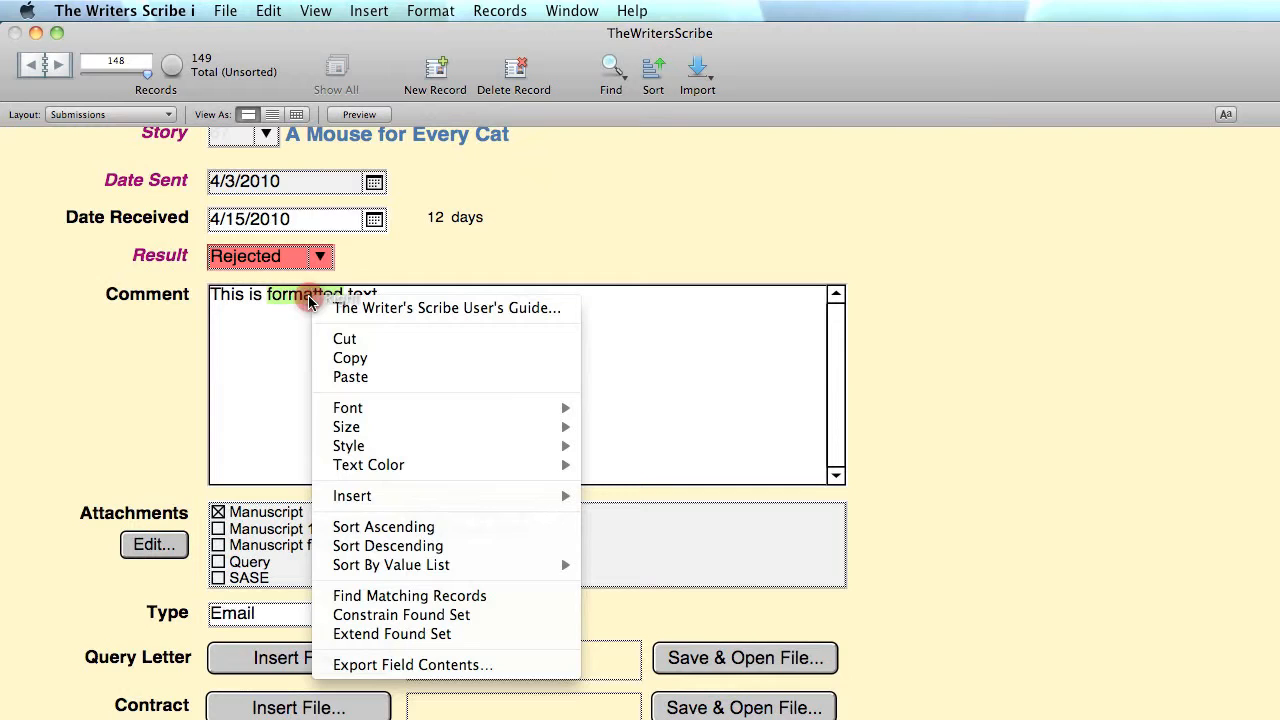
mouse_move(345, 410)
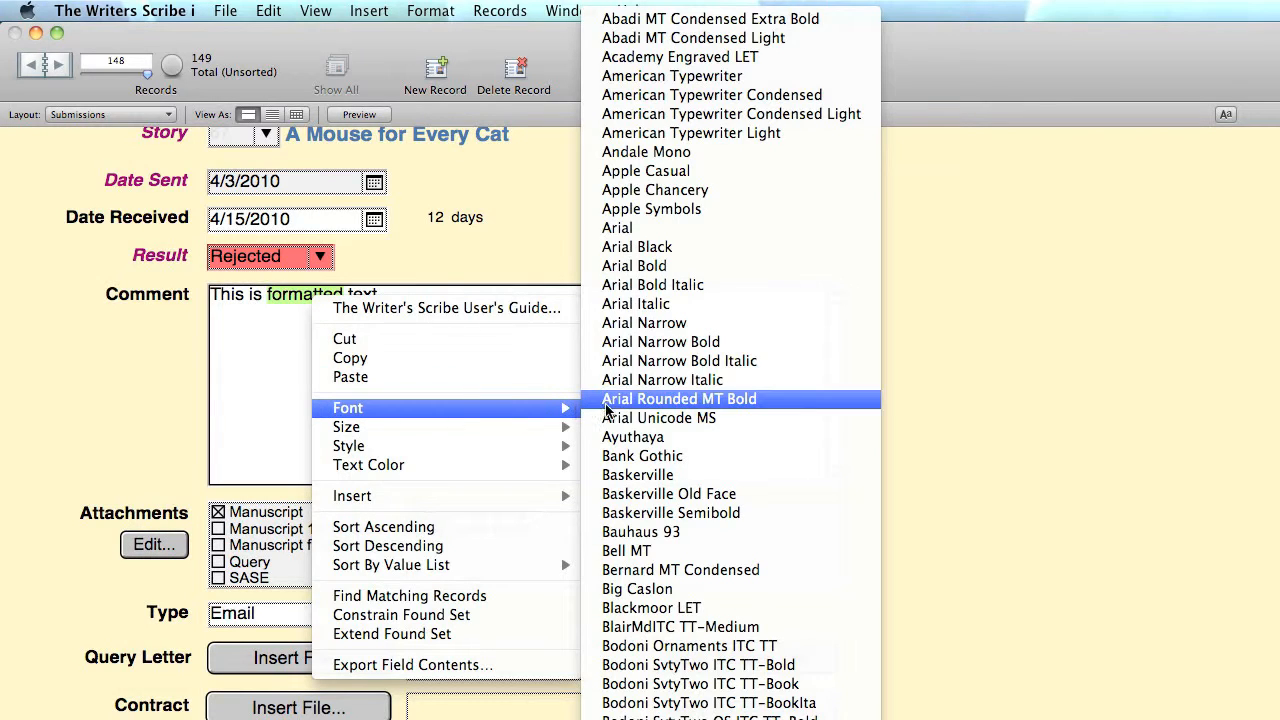
left_click(612, 402)
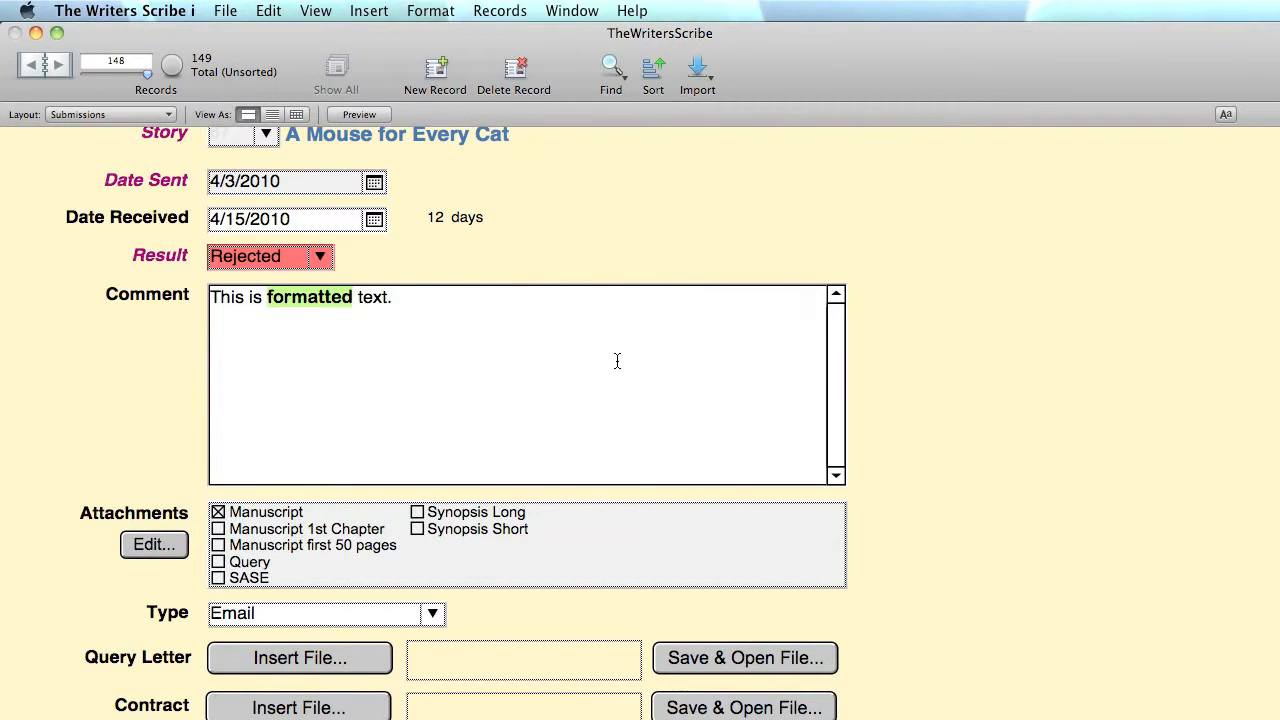
left_click(953, 366)
left_click(1111, 489)
- Open the editable list of attachment types, review its entries and close it
scroll(590, 500, "down", 5)
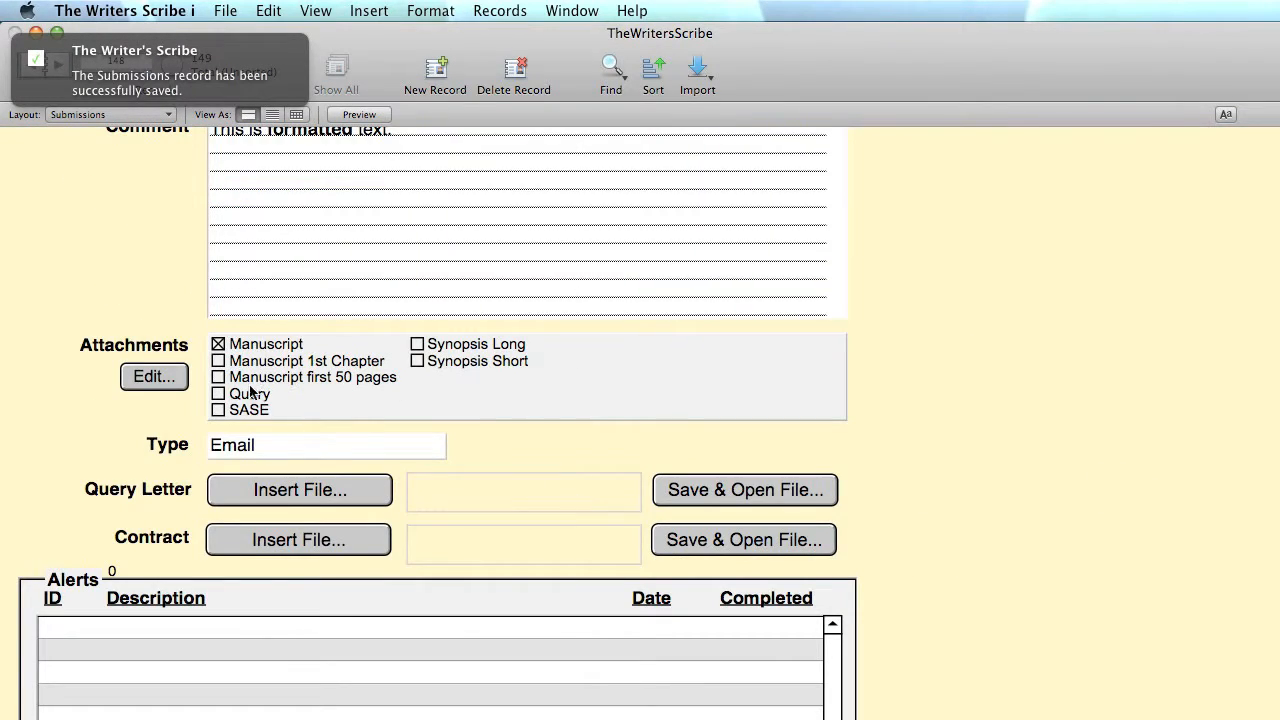
left_click(176, 379)
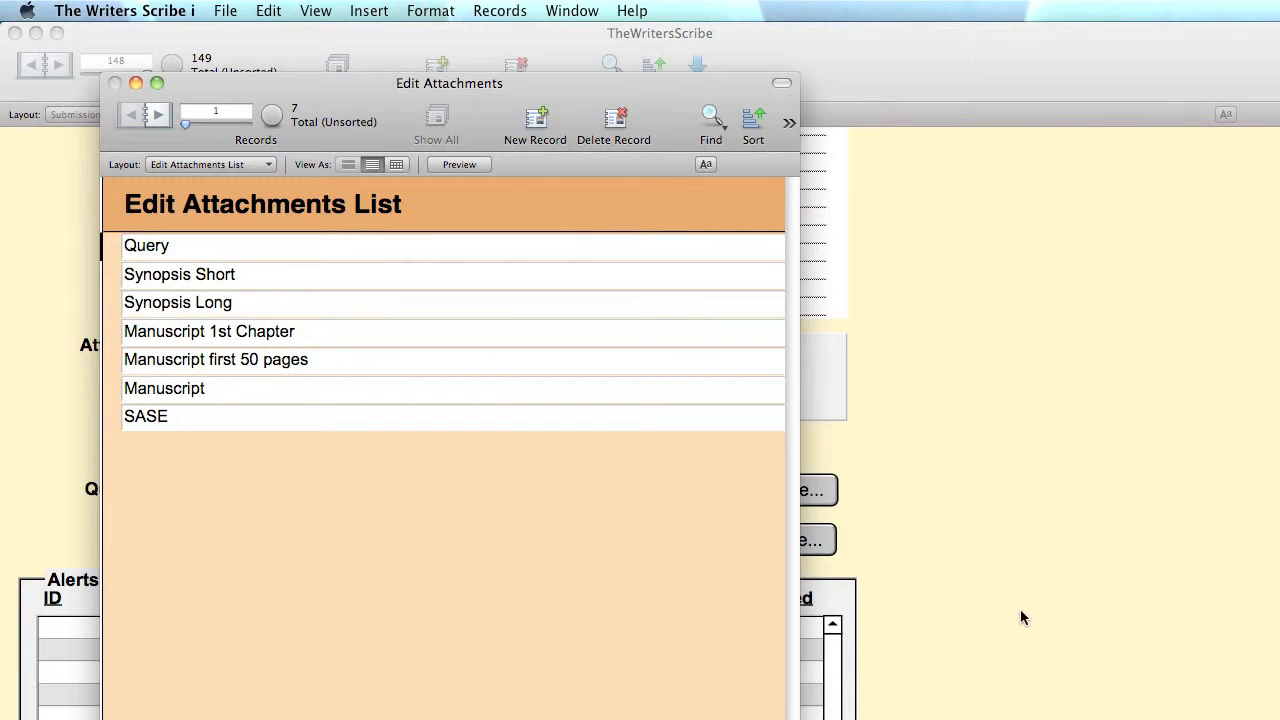
scroll(1000, 605, "down", 3)
left_click_drag(793, 718, 779, 509)
left_click(580, 465)
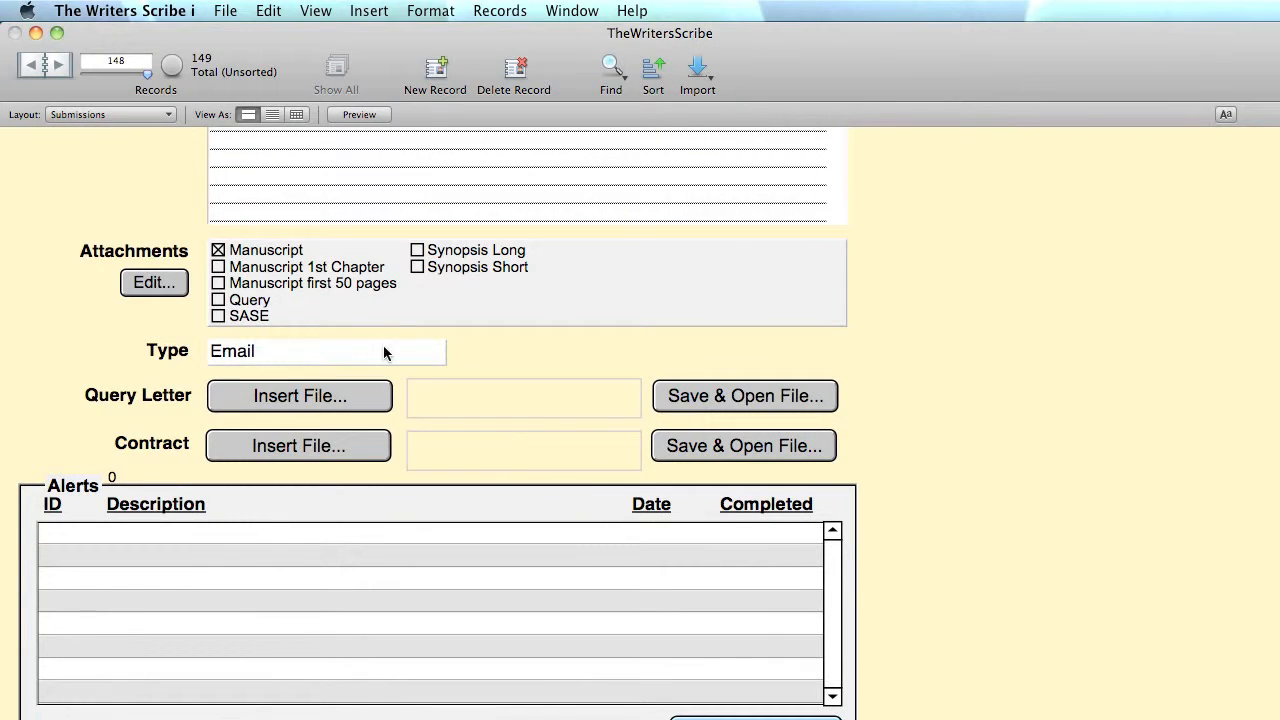
- View the file chooser for inserting a query letter, and cancel it without choosing a file
left_click(284, 399)
left_click_drag(817, 194, 557, 175)
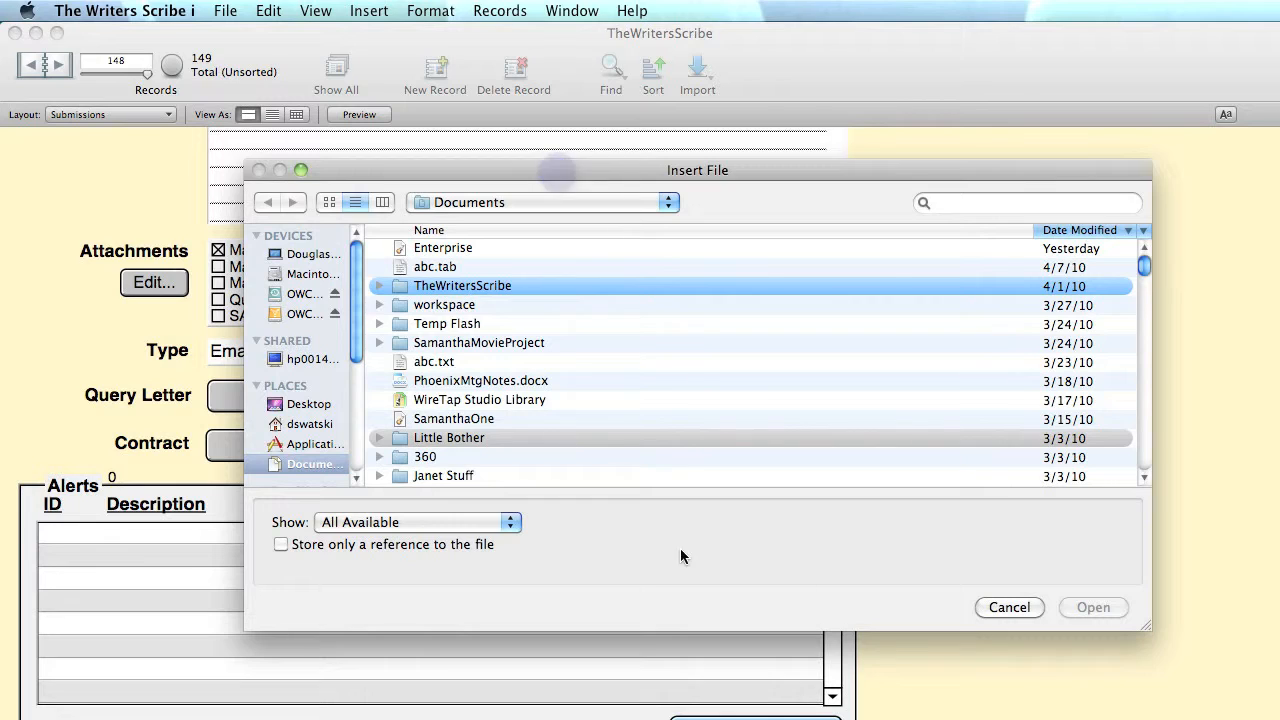
left_click(1024, 605)
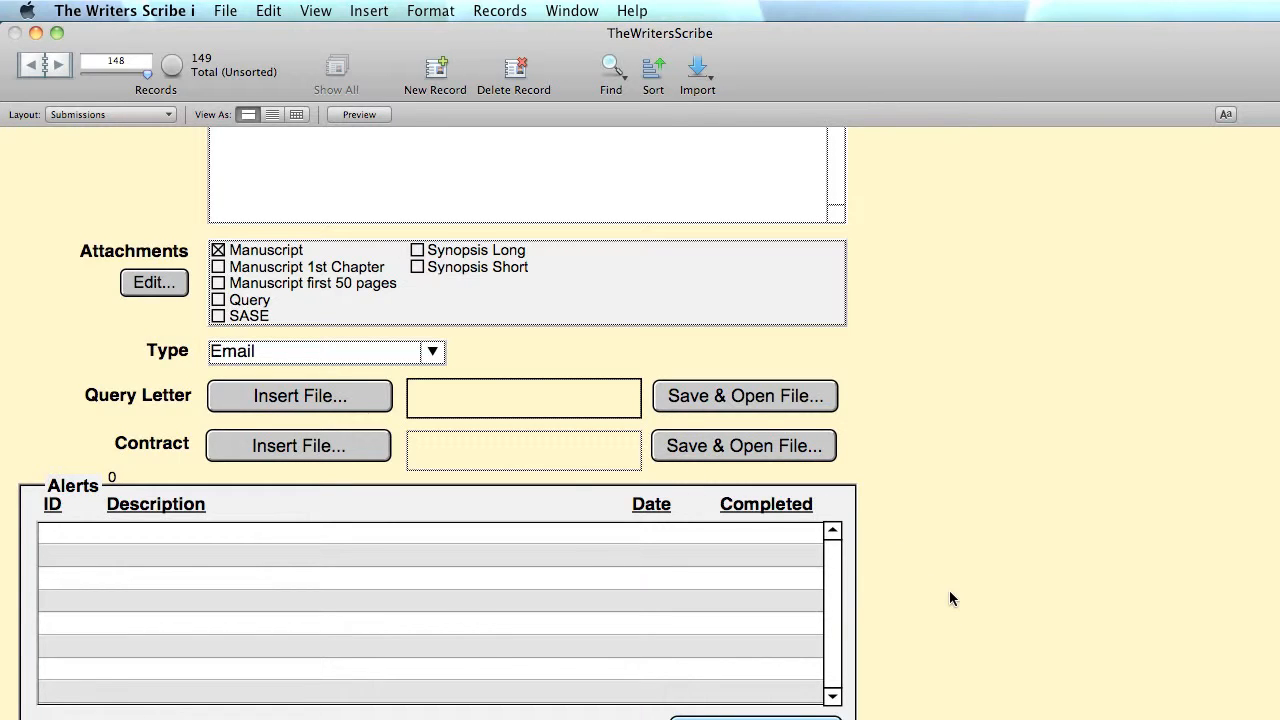
- Go back through the submission records to record 2, the one sent by Snail Mail with existing alerts
scroll(885, 512, "up", 10)
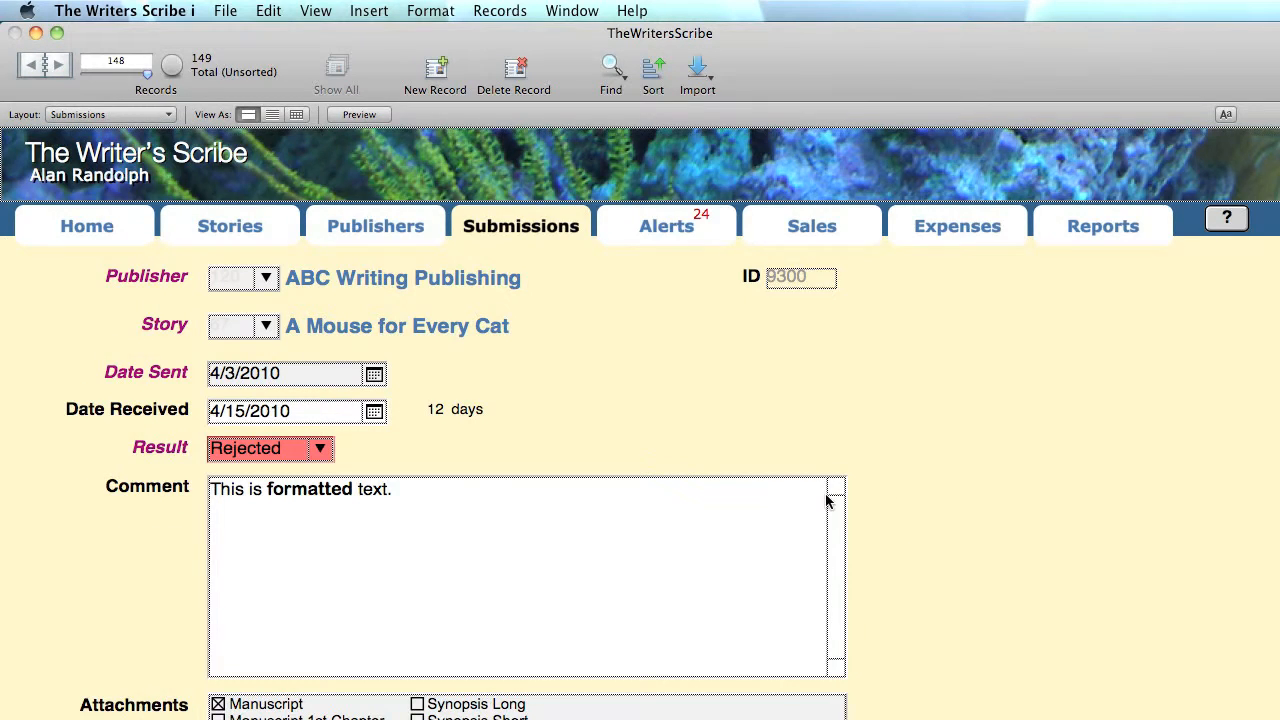
scroll(826, 500, "down", 5)
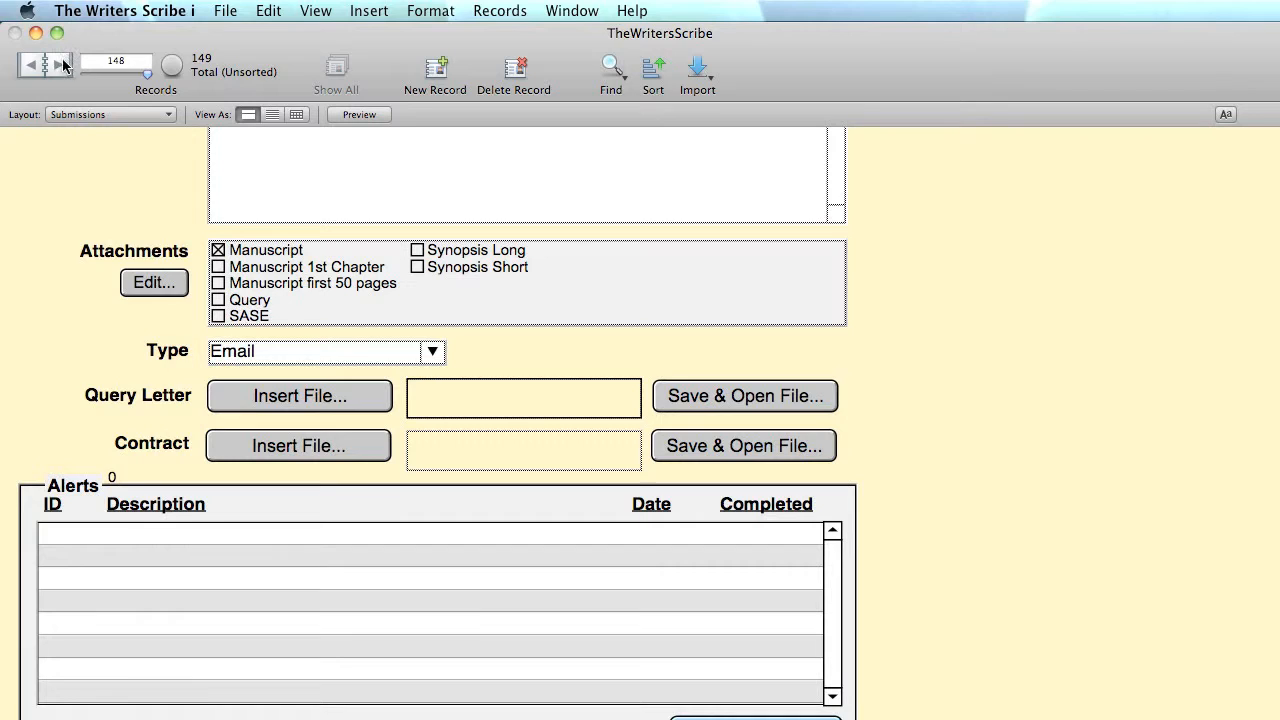
left_click(28, 68)
left_click(28, 68)
left_click(30, 68)
left_click(31, 68)
left_click(31, 68)
left_click(31, 68)
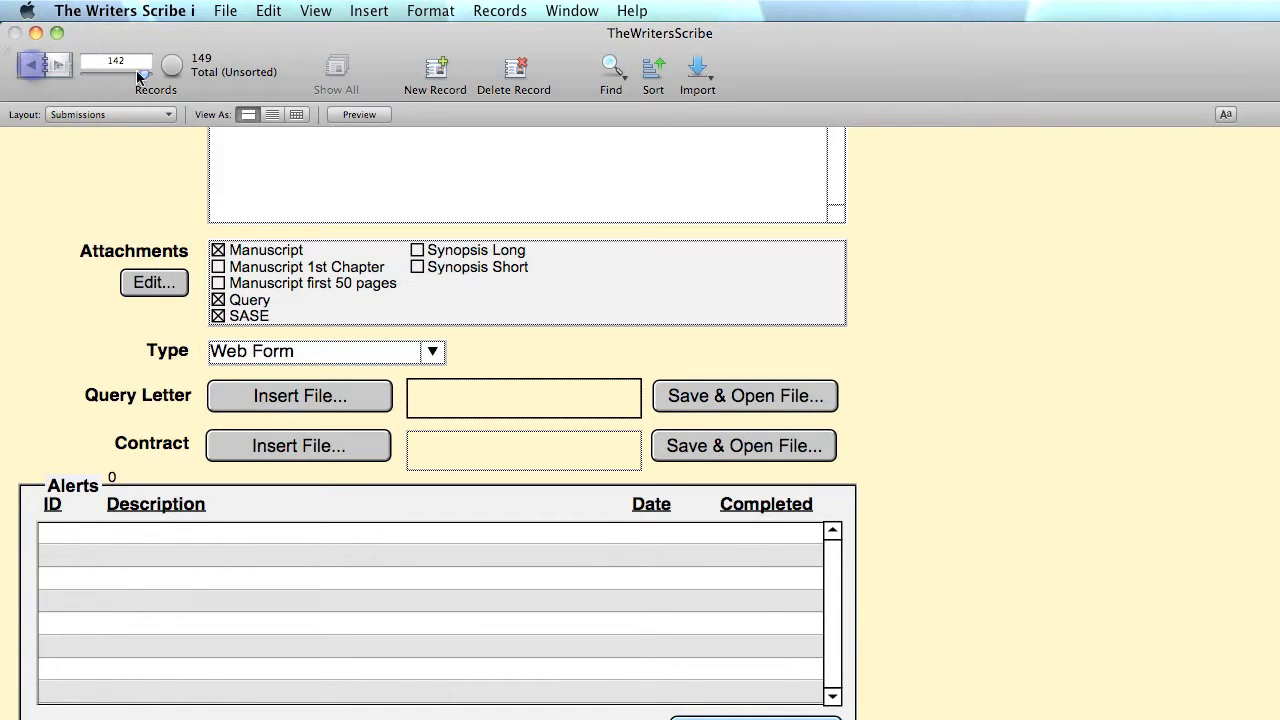
left_click_drag(148, 76, 85, 80)
left_click(57, 63)
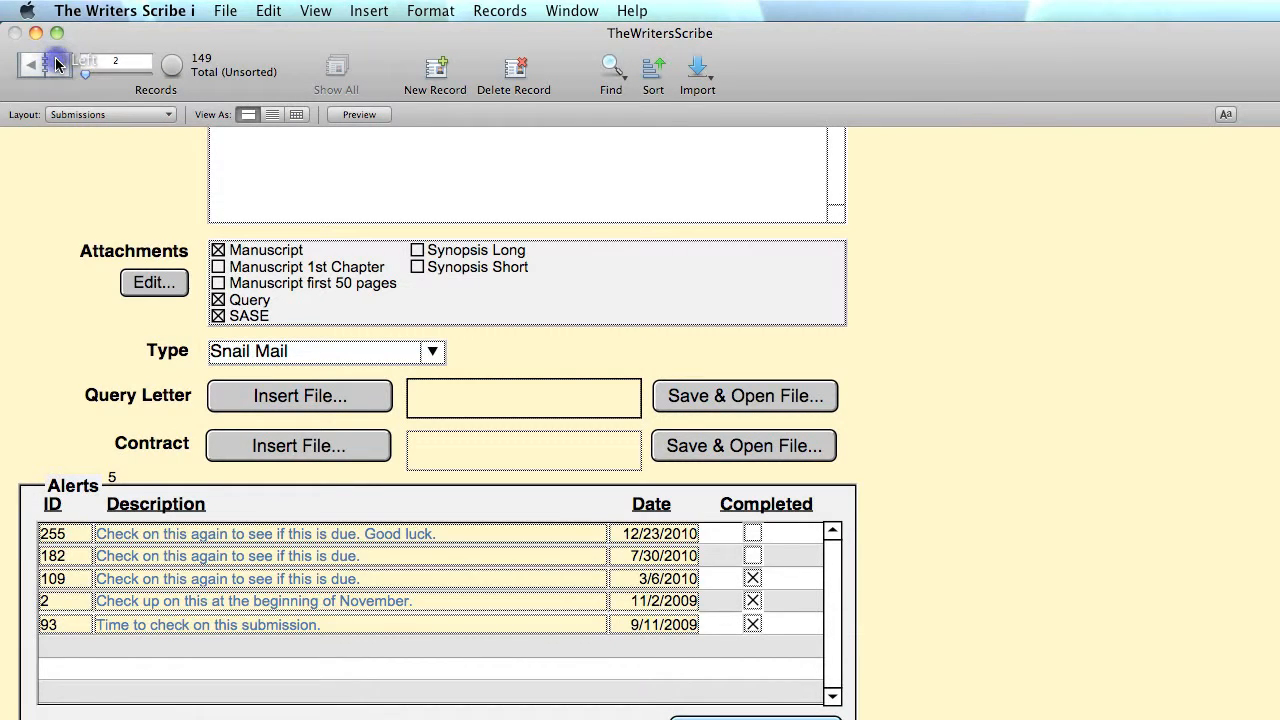
left_click(921, 549)
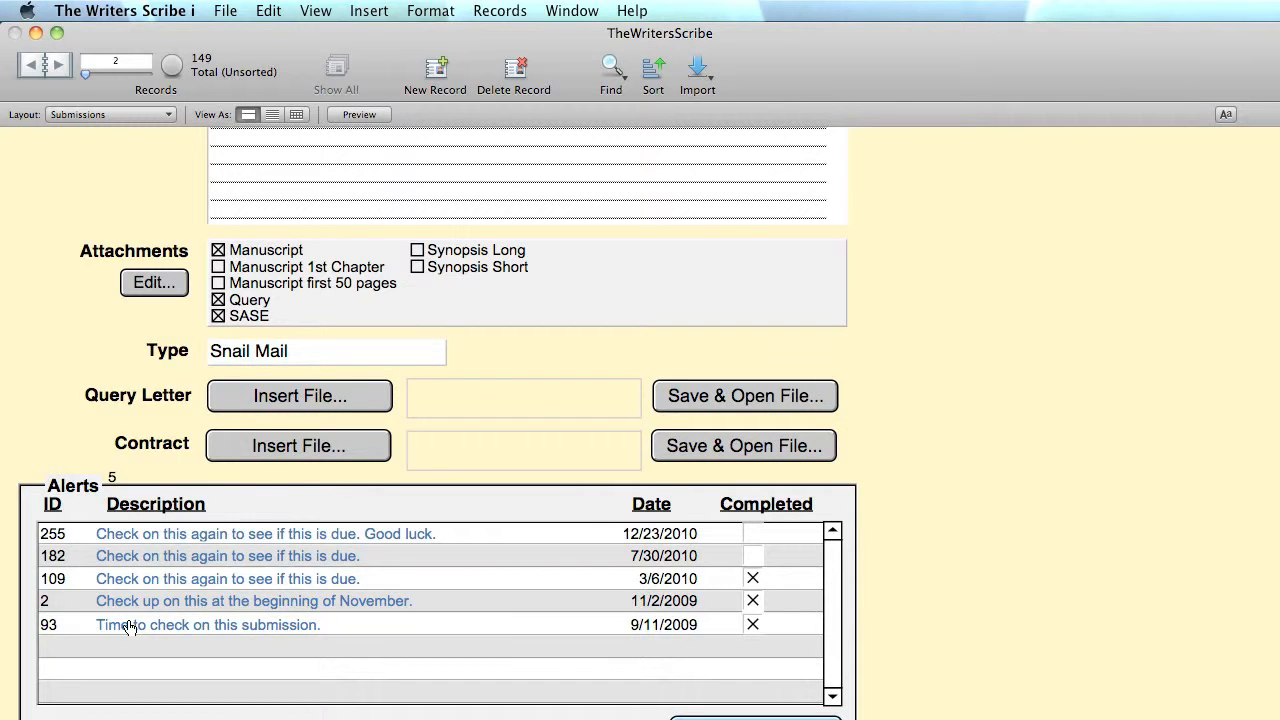
- Create an alert for this submission, keeping the prefilled description "Form letter rejection" and date 8/24/2009
left_click(756, 718)
left_click_drag(592, 337, 510, 261)
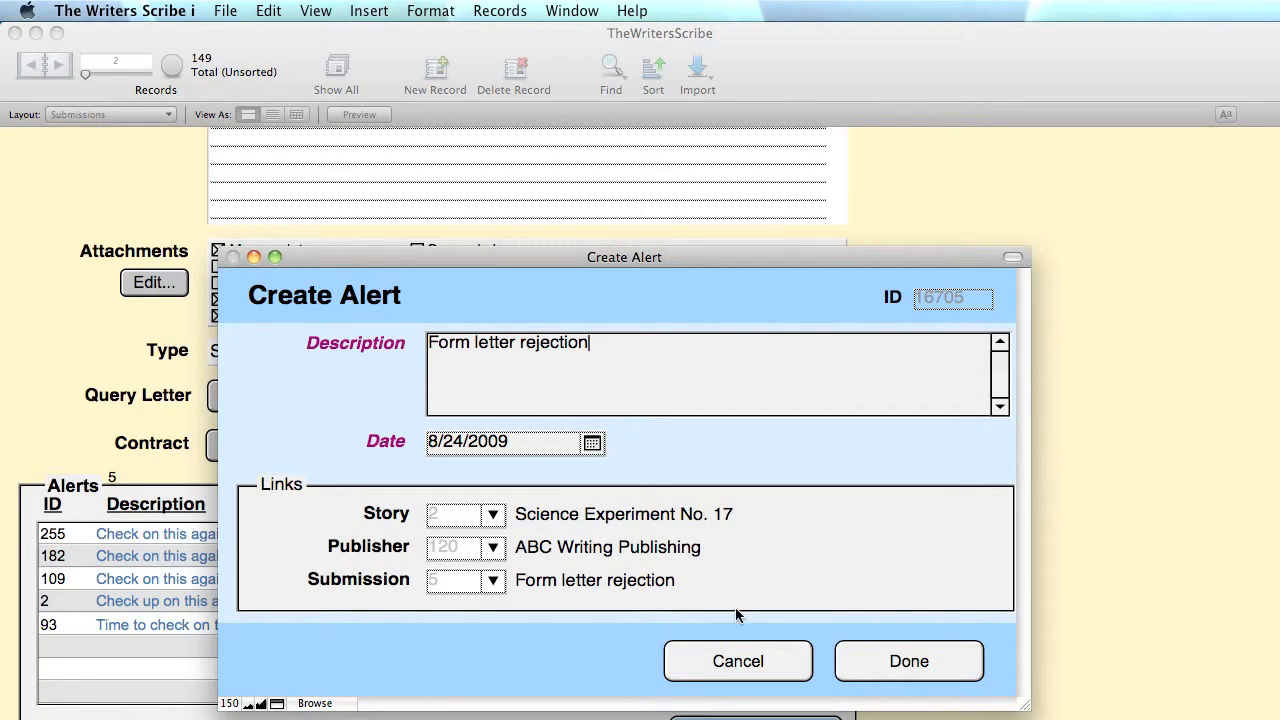
left_click(910, 670)
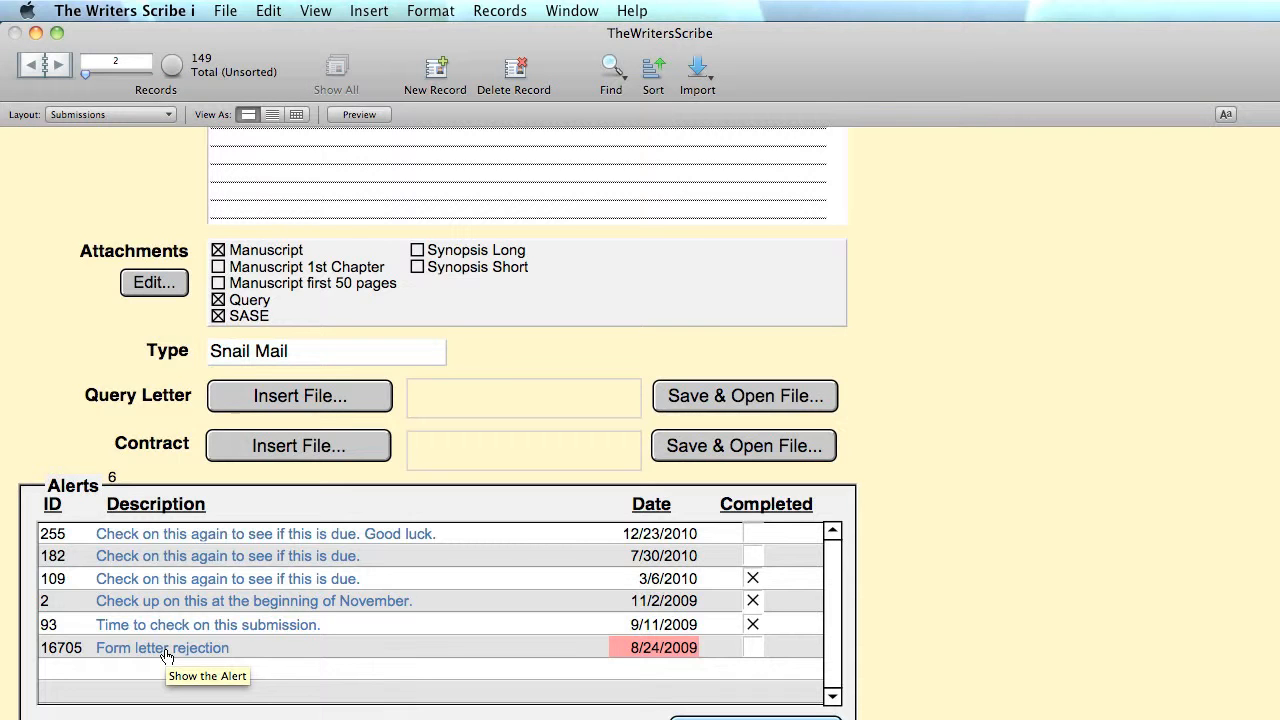
scroll(961, 447, "up", 10)
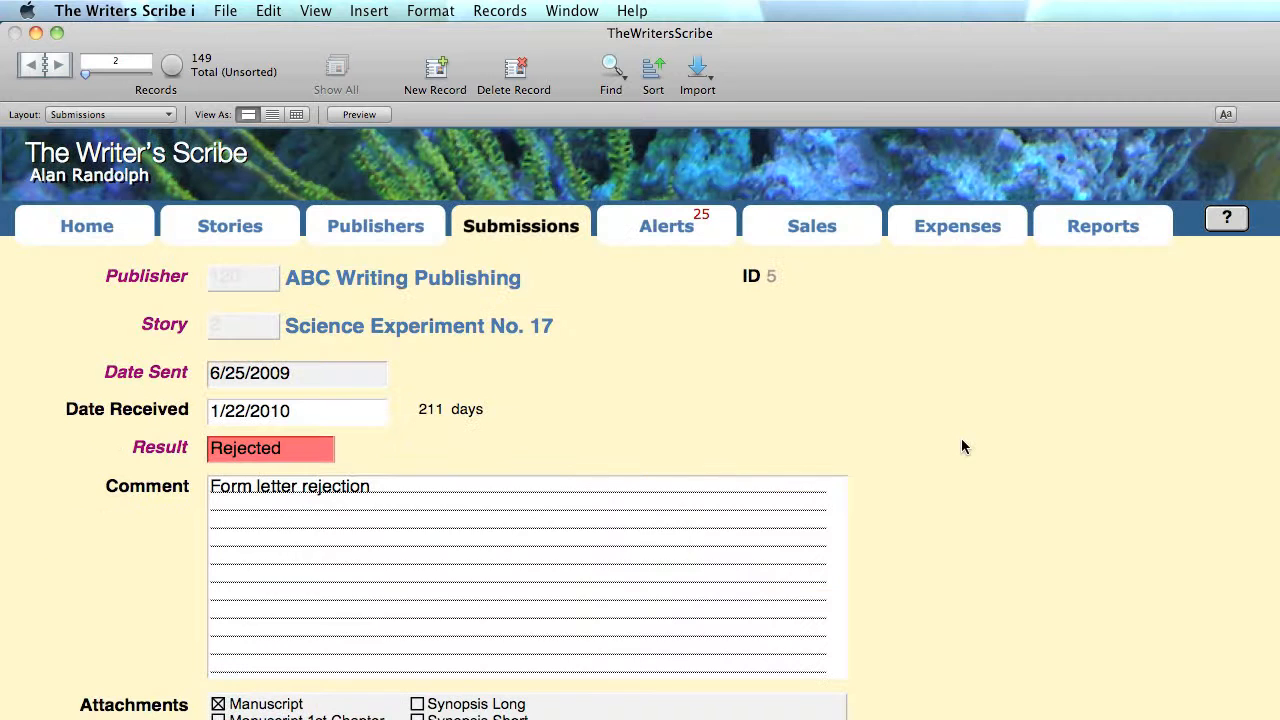